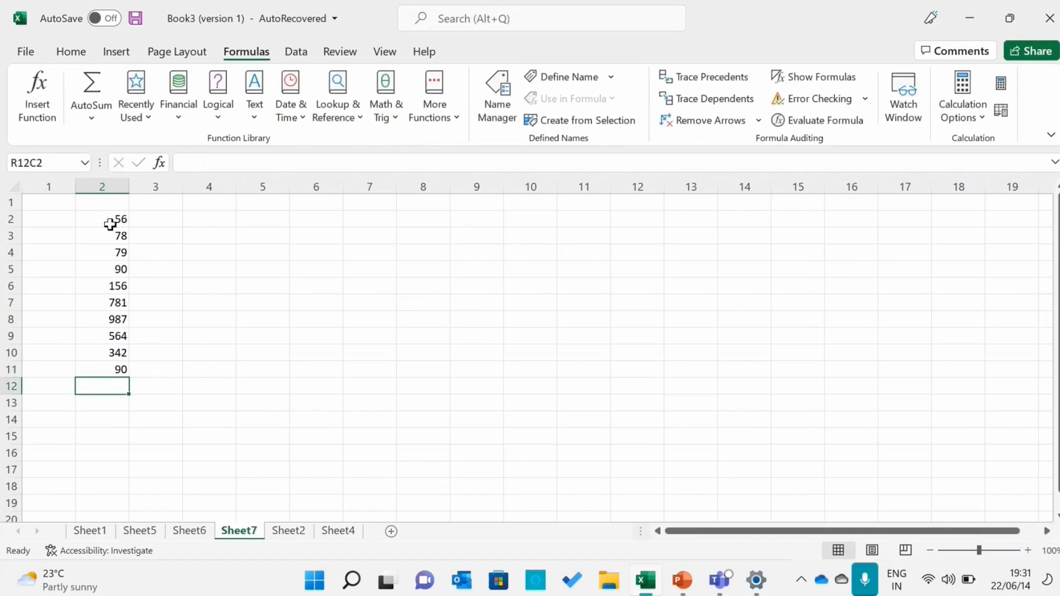
Start a SUM formula in R3C3 with cell R2C2 as its first argument.
left_click(110, 225)
left_click_drag(109, 224, 108, 236)
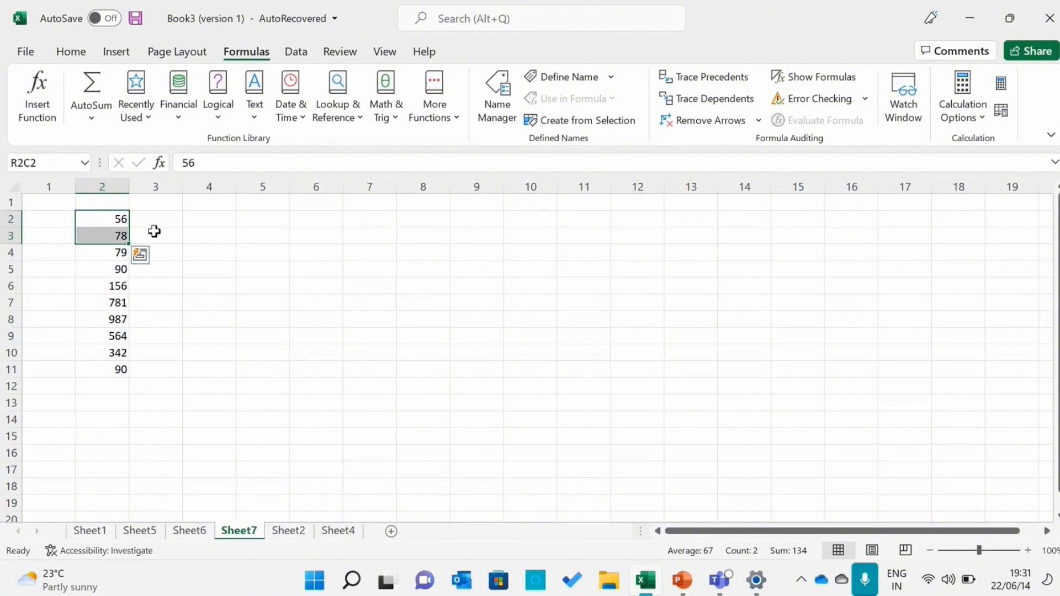
left_click(170, 238)
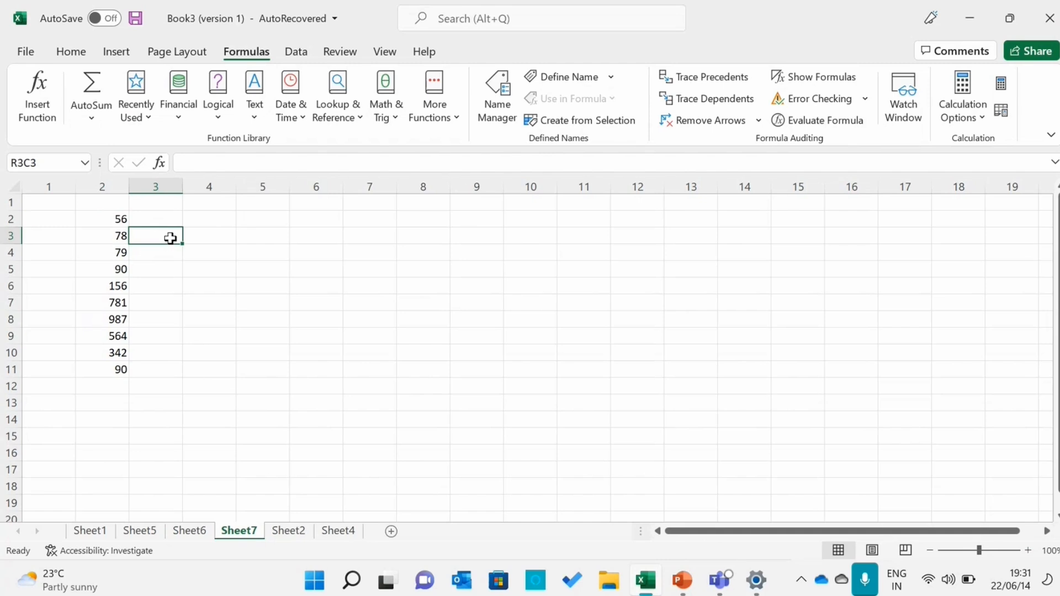
type("=")
key("Caps_Lock")
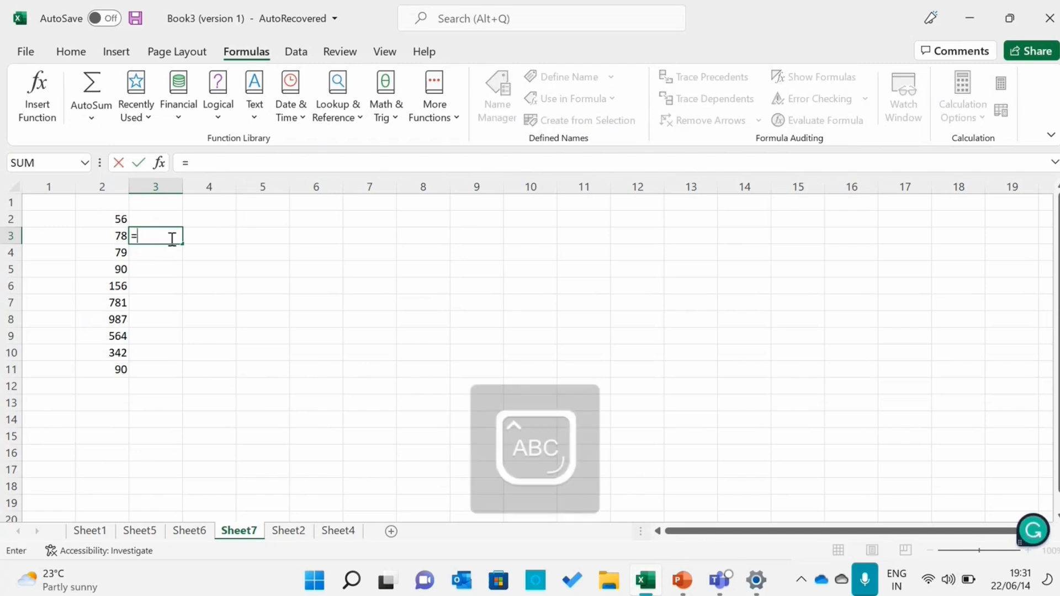
type("SUM")
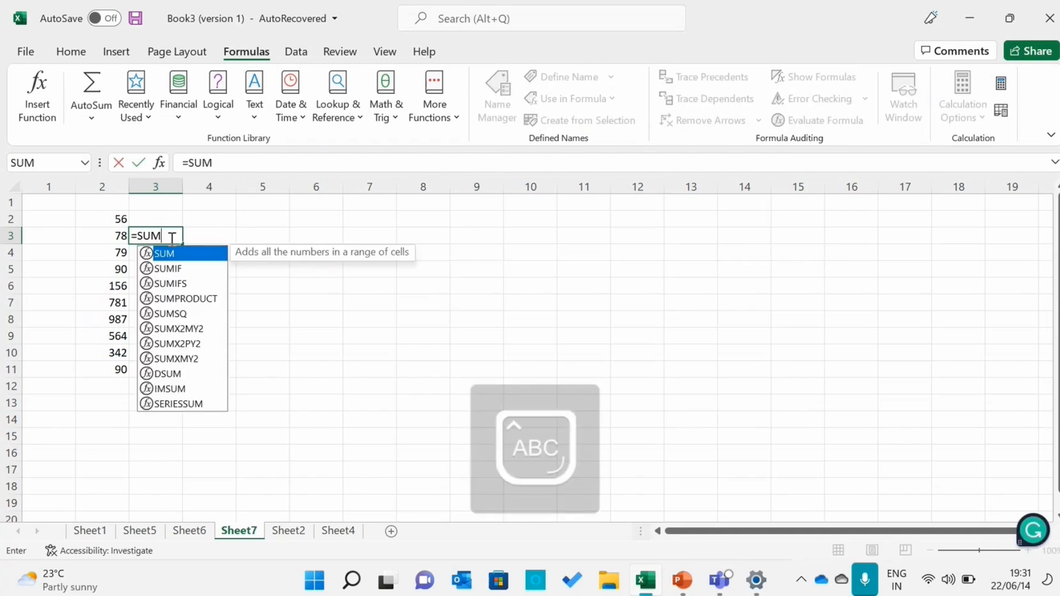
type("(")
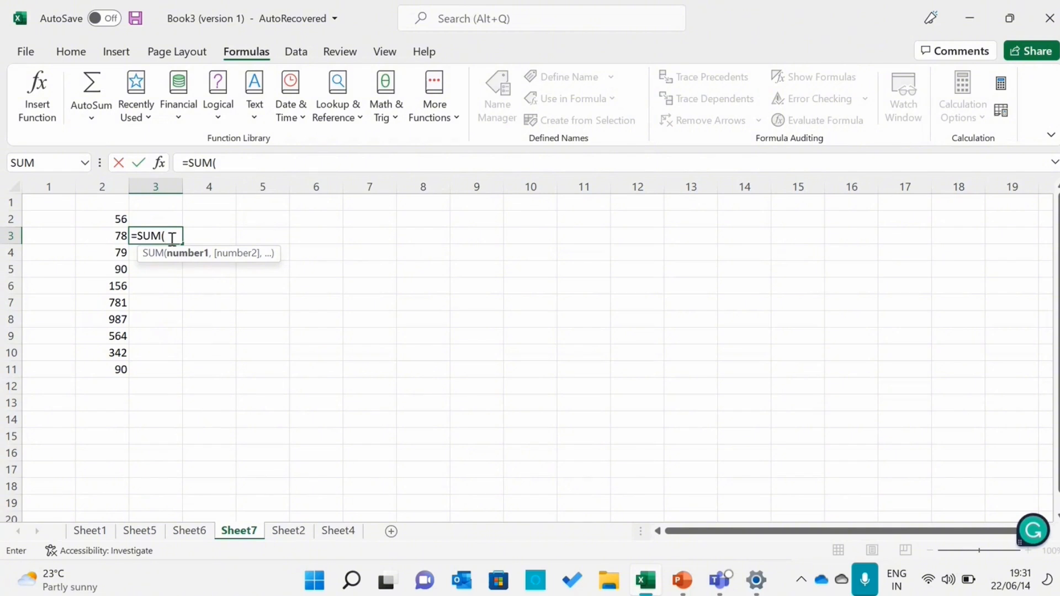
left_click(115, 223)
mouse_move(114, 223)
left_mouse_down()
mouse_move(175, 235)
mouse_move(118, 234)
left_mouse_up()
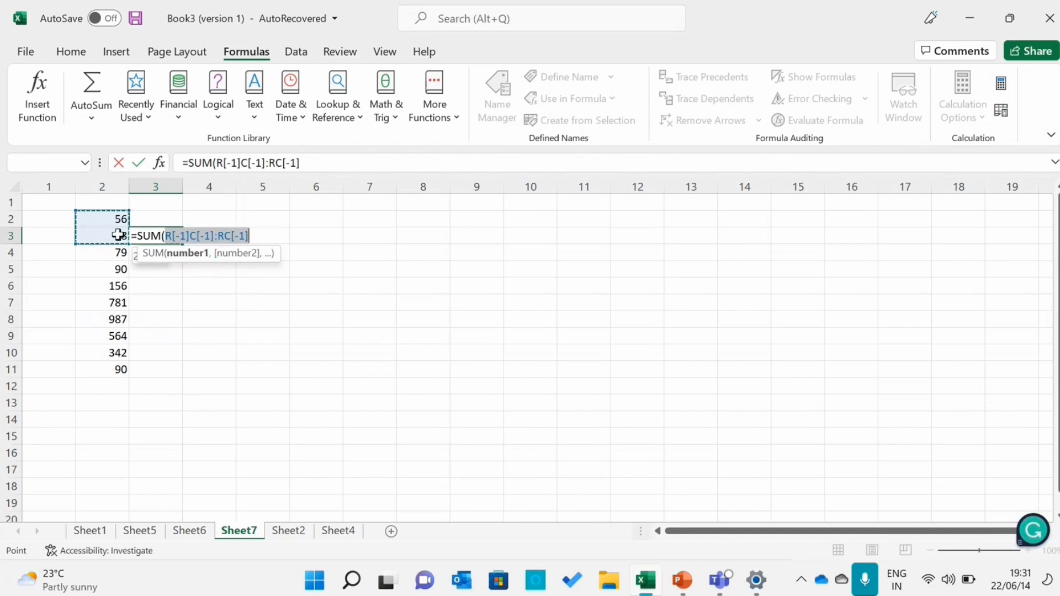
left_click(118, 235)
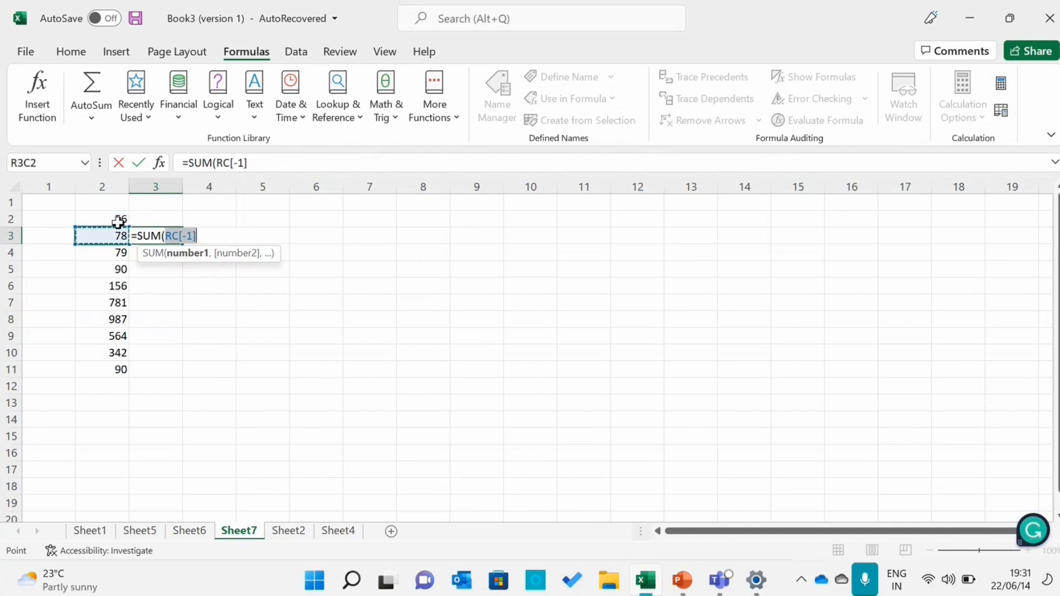
left_click(118, 217)
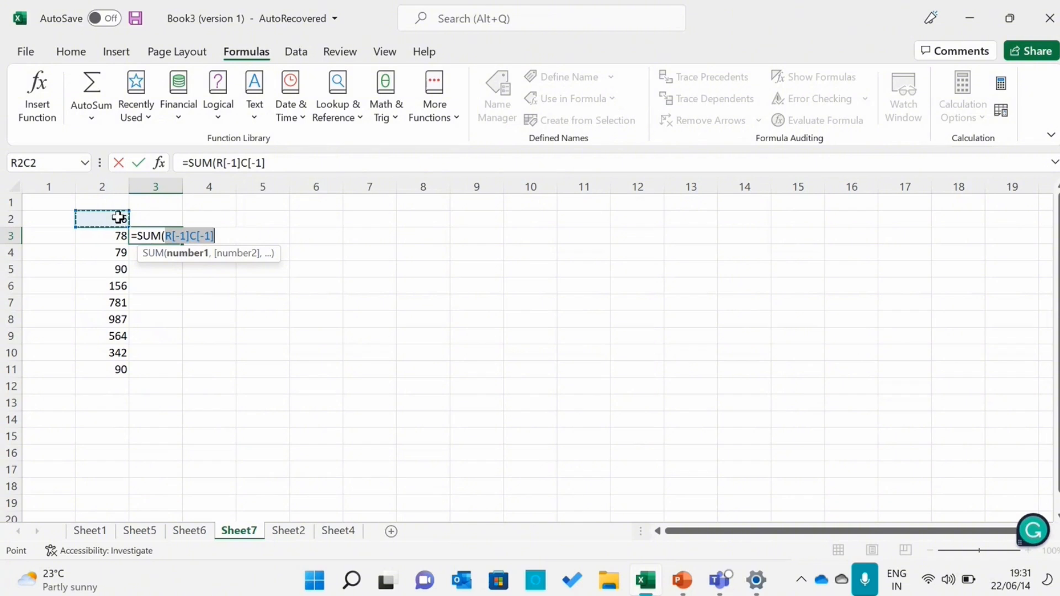
left_click(220, 235)
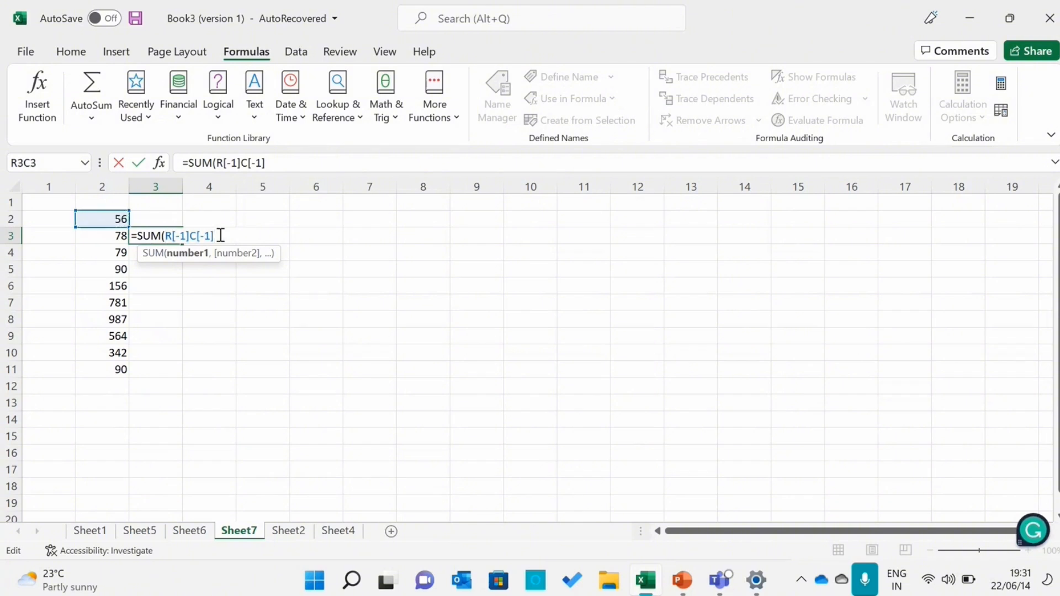
Add cell R3C2 as the second argument and complete the formula =SUM(R[-1]C[-1],RC[-1]) in R3C3.
type("<")
key("BackSpace")
type(",")
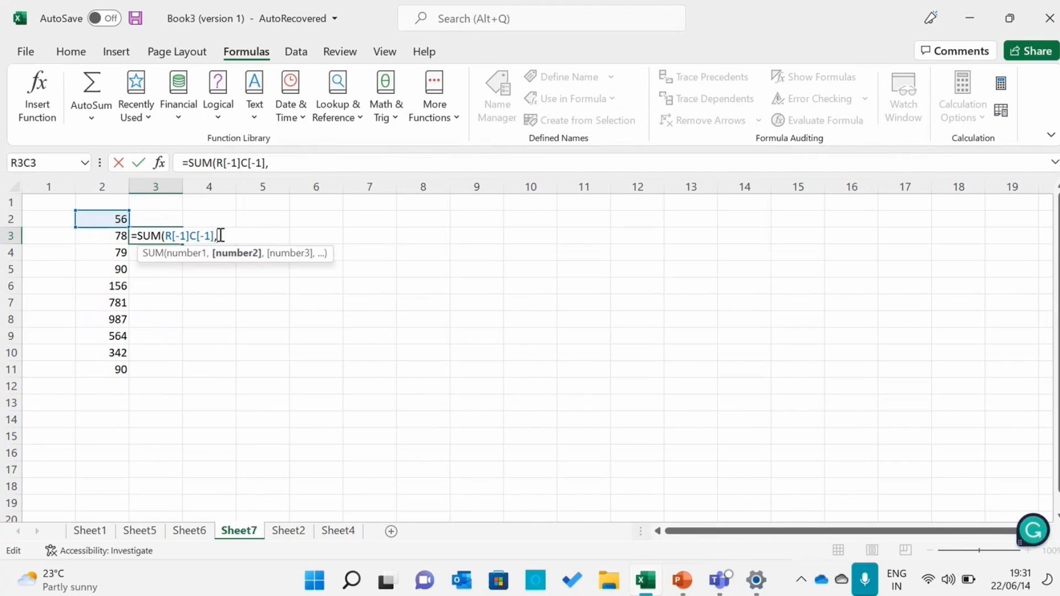
left_click(116, 236)
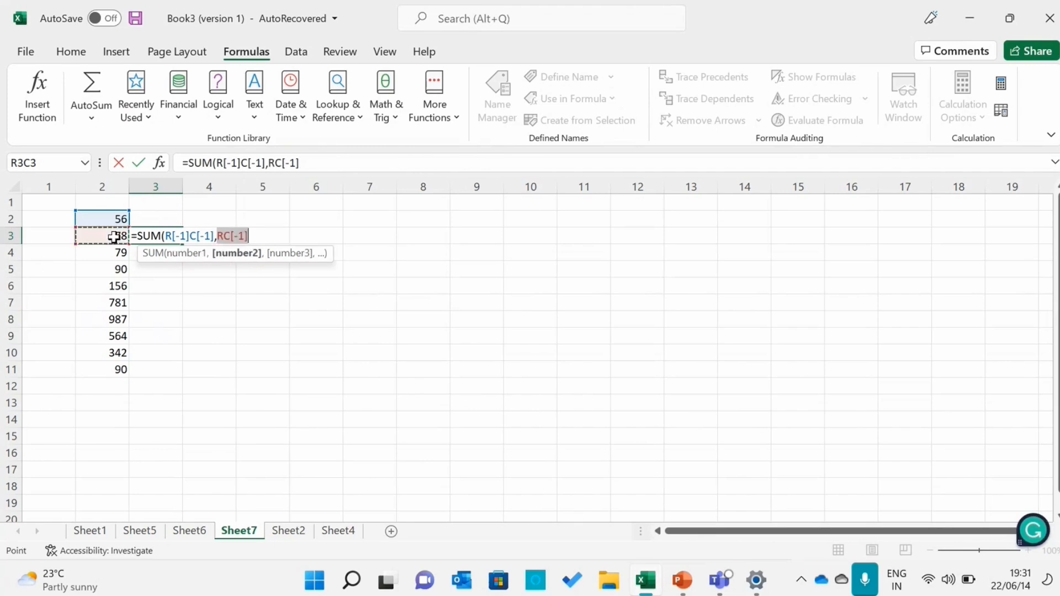
left_click(261, 236)
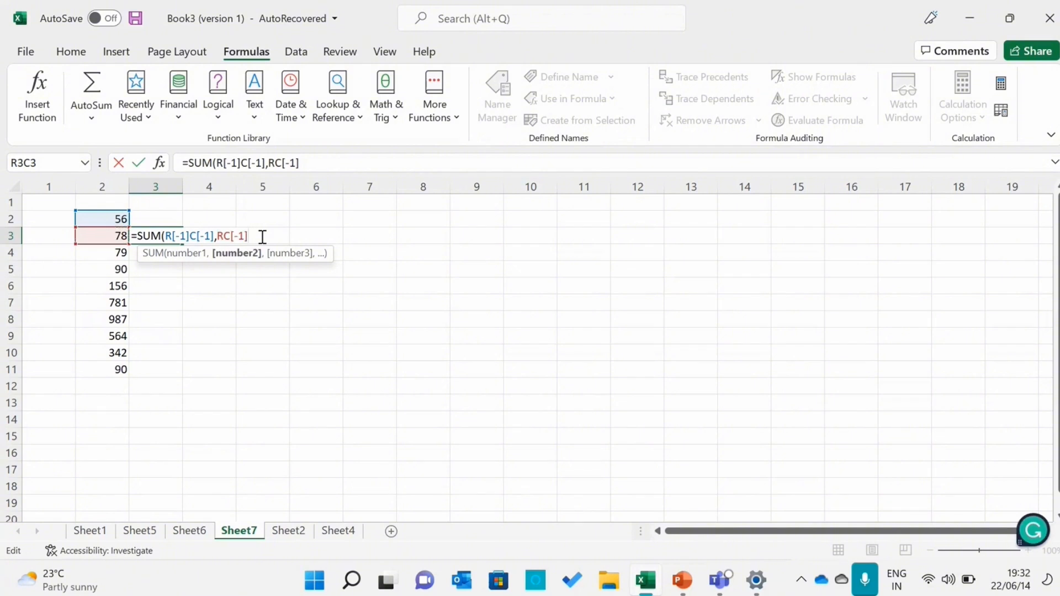
type(")")
key("Return")
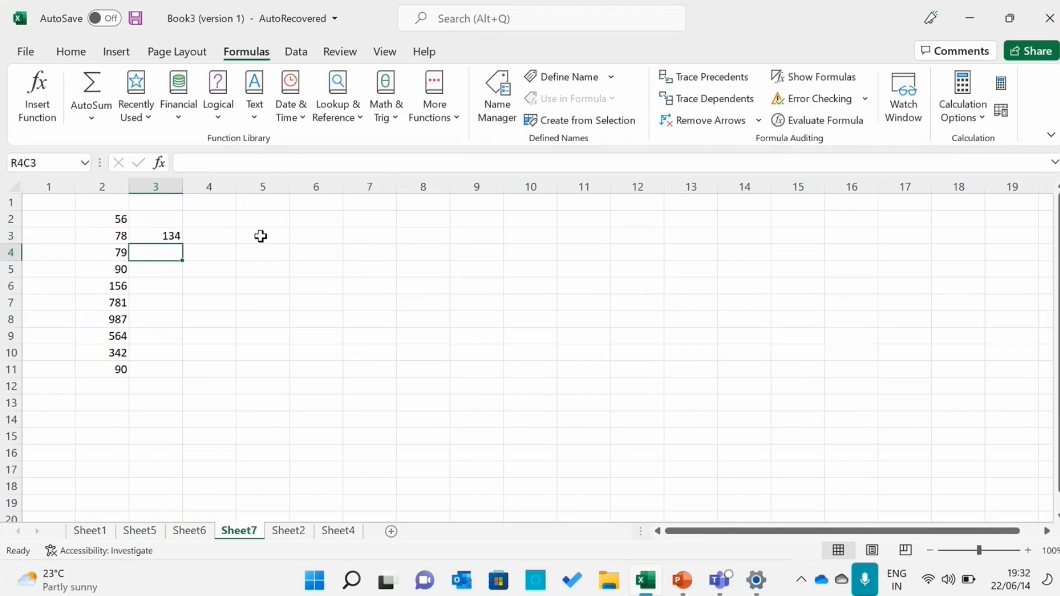
left_click(167, 238)
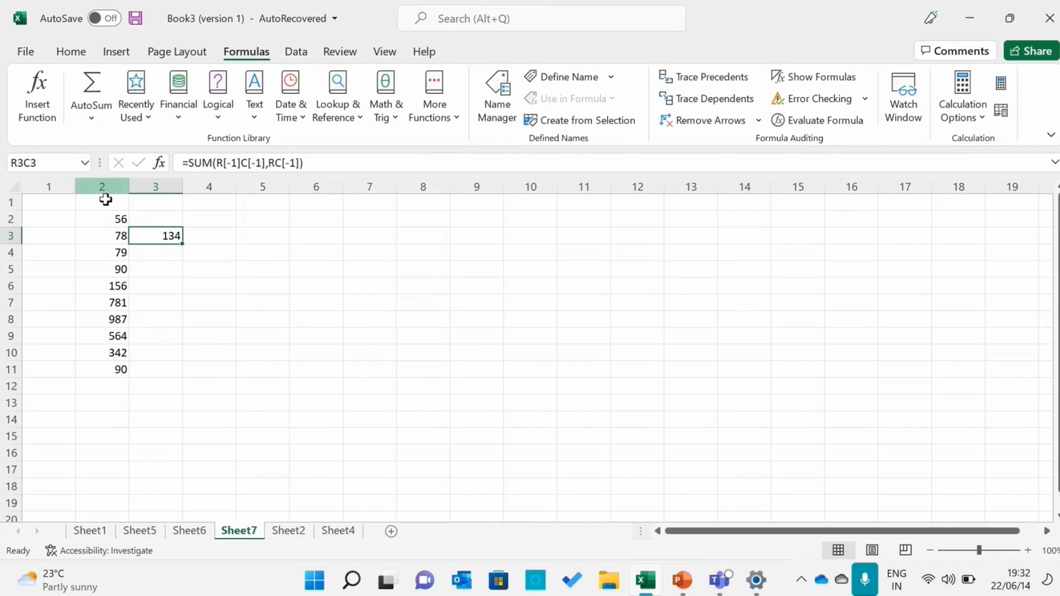
Start a SUM formula in R4C3 with cell R2C2 as its first argument.
left_click(173, 254)
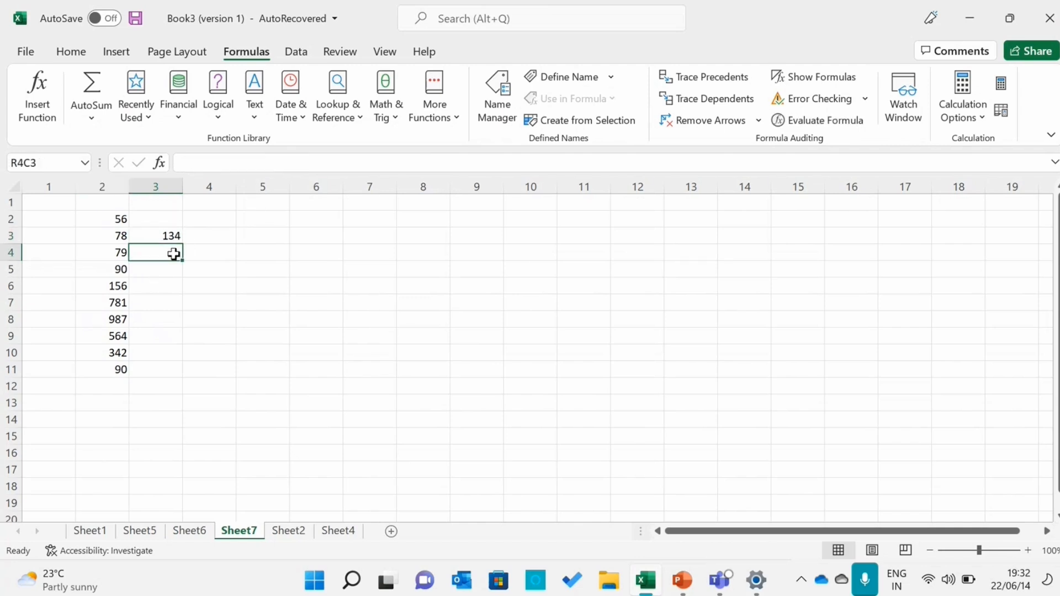
type("=s")
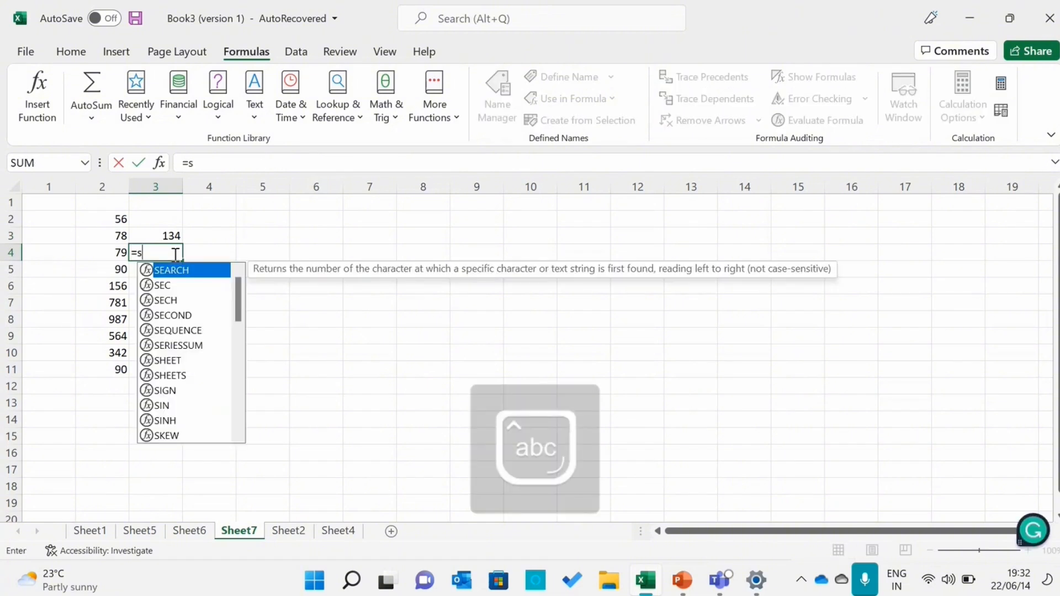
key("BackSpace")
key("Caps_Lock")
type("SUM")
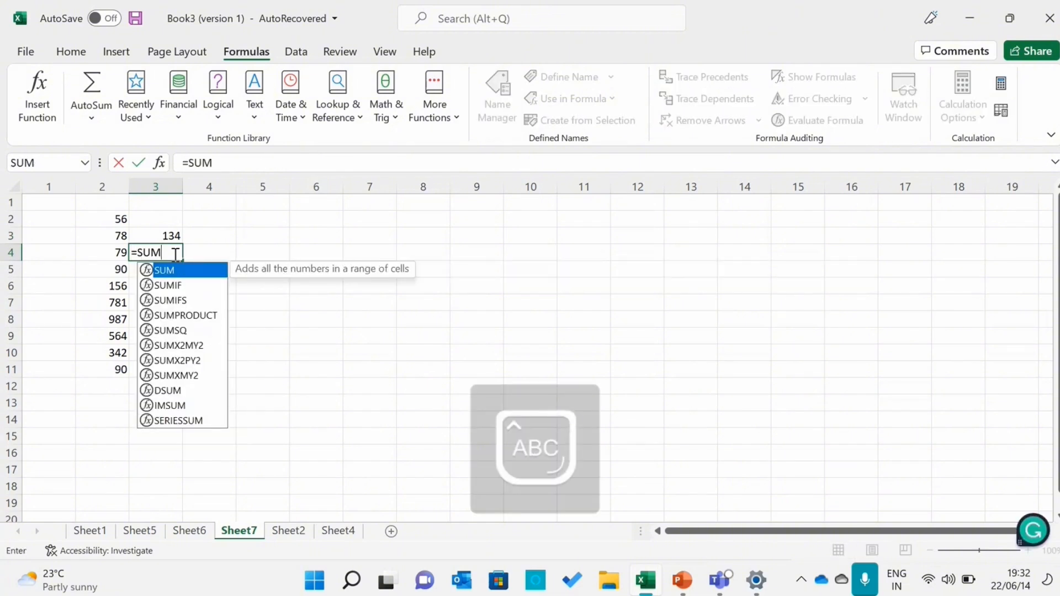
type("(")
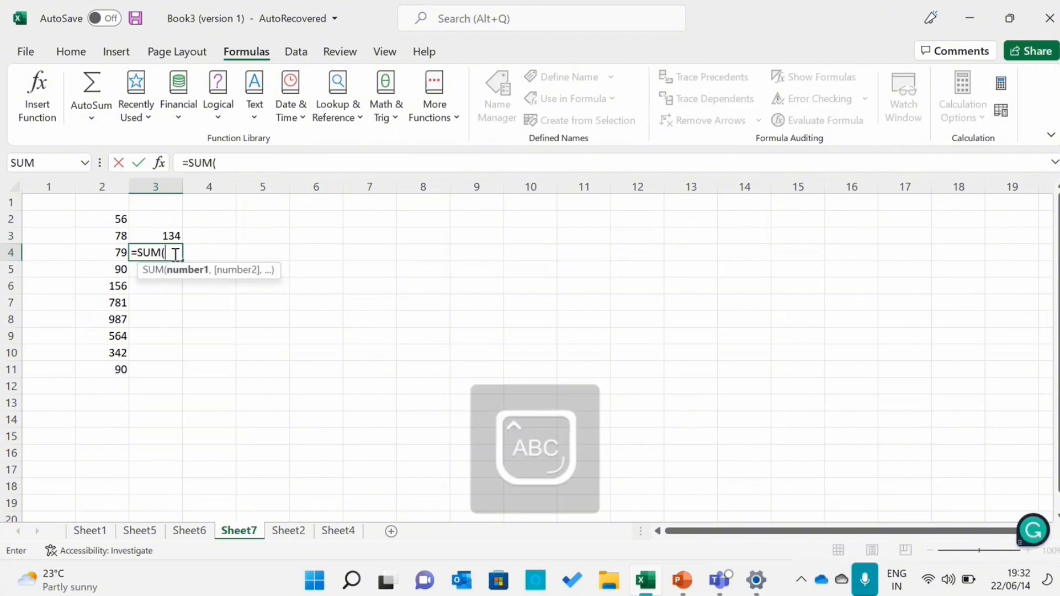
left_click(118, 218)
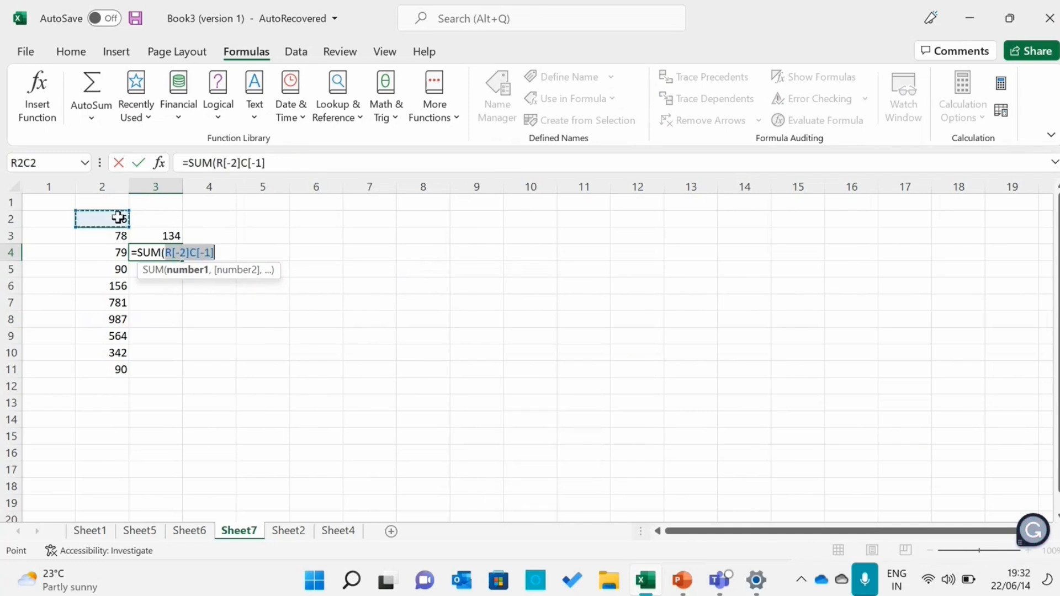
type("=")
key("BackSpace")
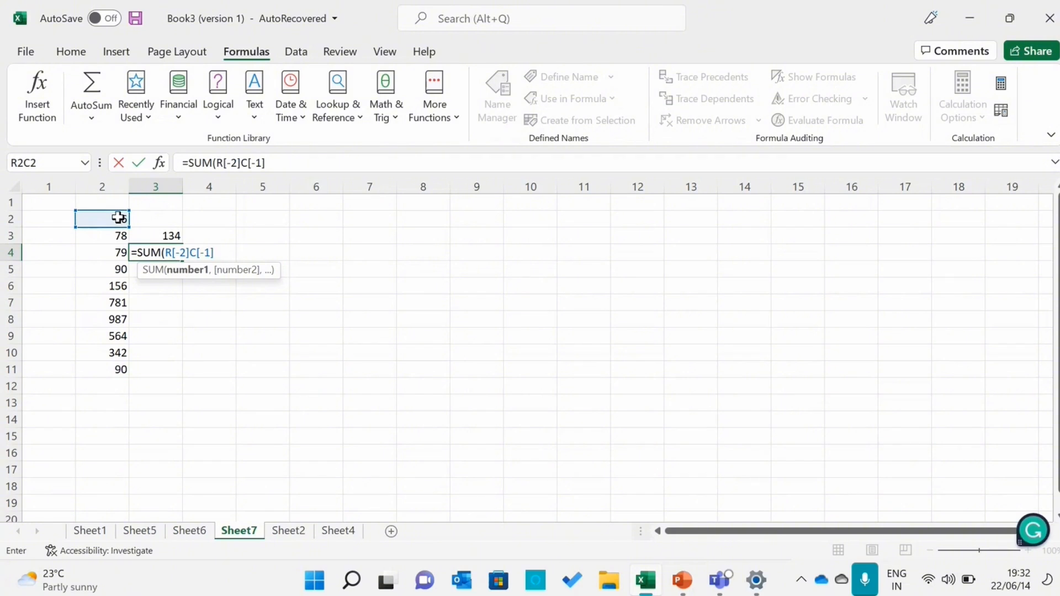
Add cells R3C2 and R4C2 as the second and third arguments of the SUM formula, separated by commas.
type(",")
left_click(113, 233)
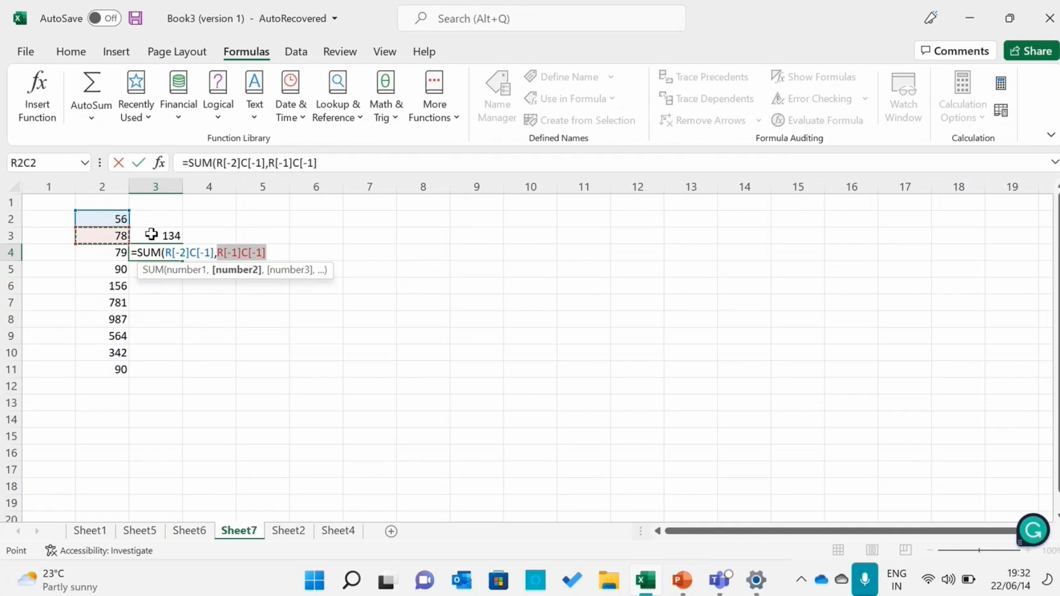
type(",")
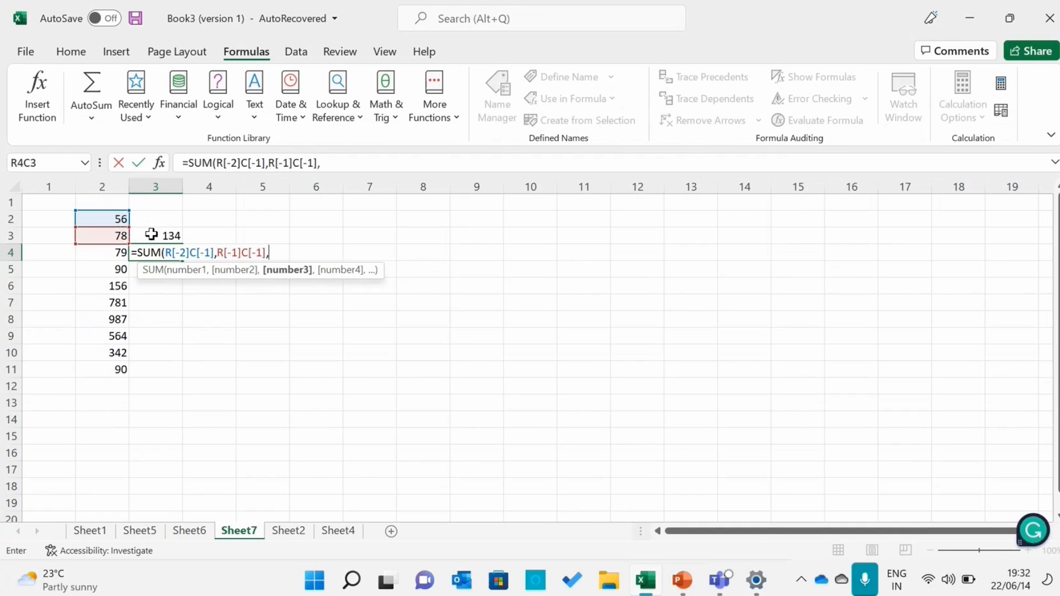
left_click(105, 252)
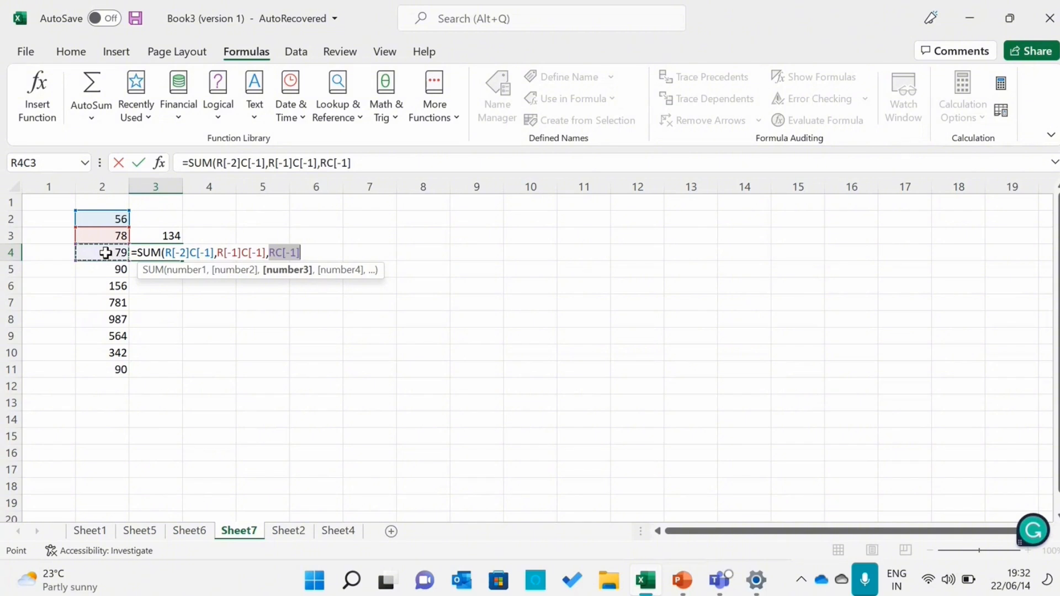
left_click(314, 250)
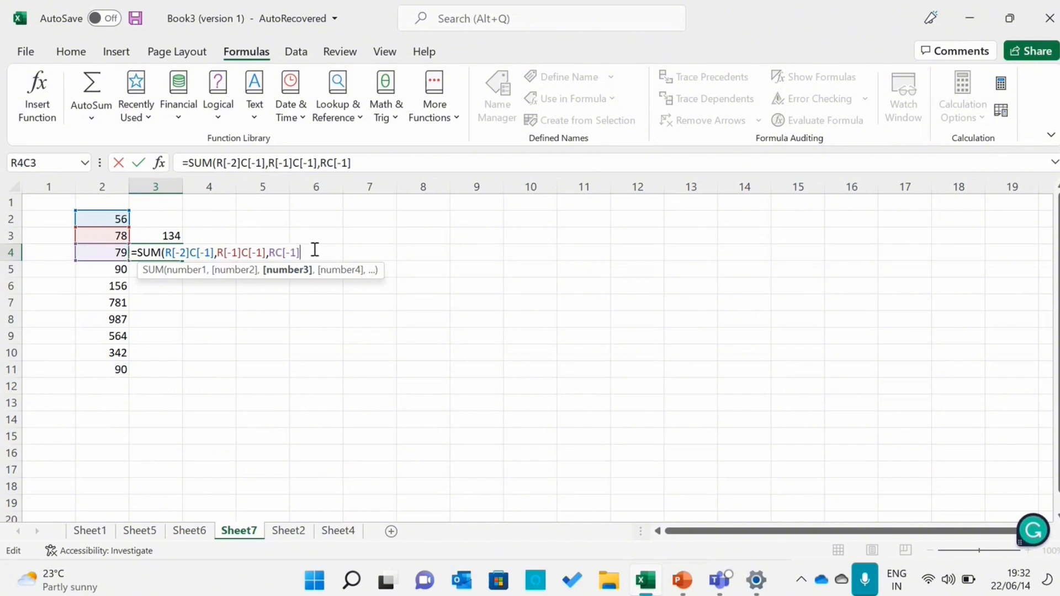
type("<")
key("BackSpace")
type(",")
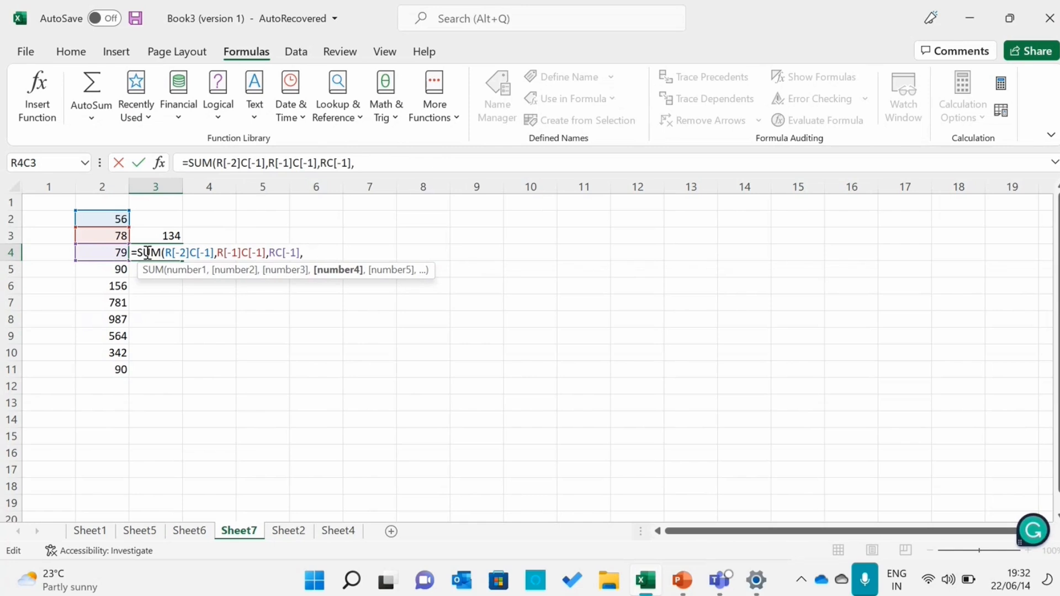
Add cells R5C2 and R6C2 as the fourth and fifth arguments of the SUM formula in R4C3.
left_click(110, 273)
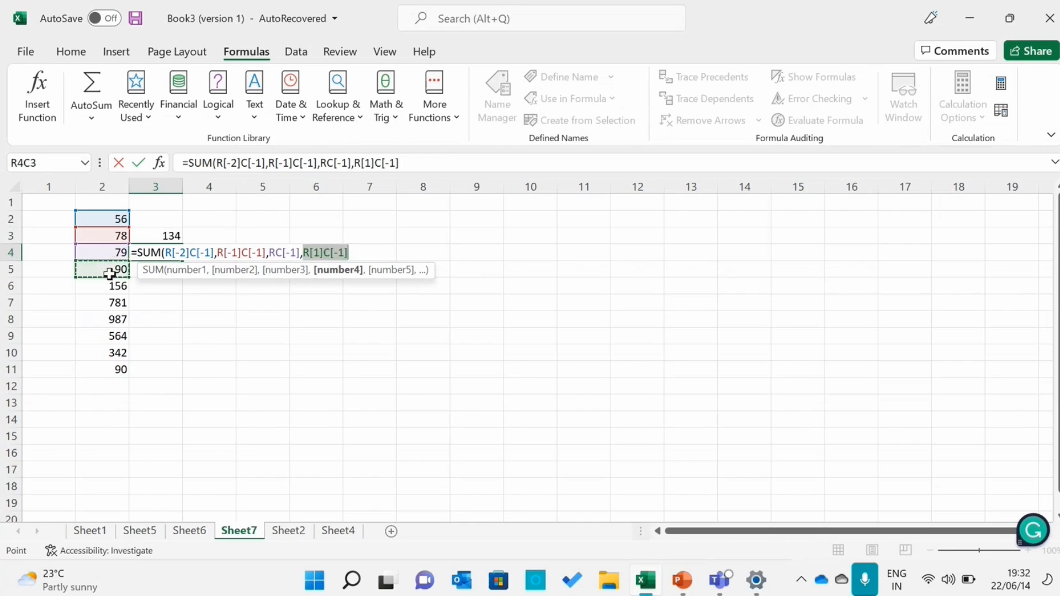
left_click(359, 248)
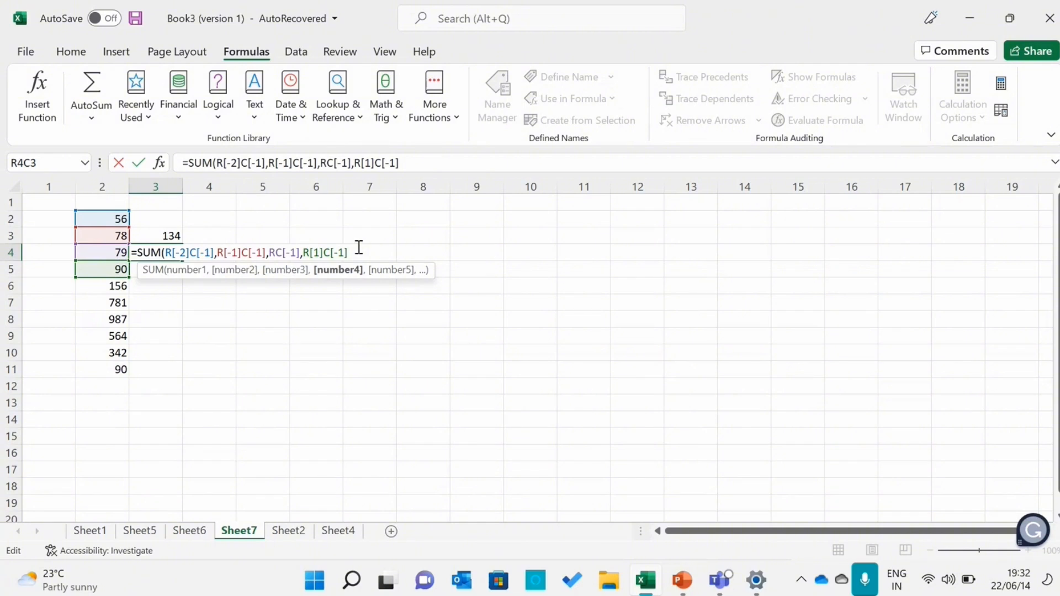
type(",")
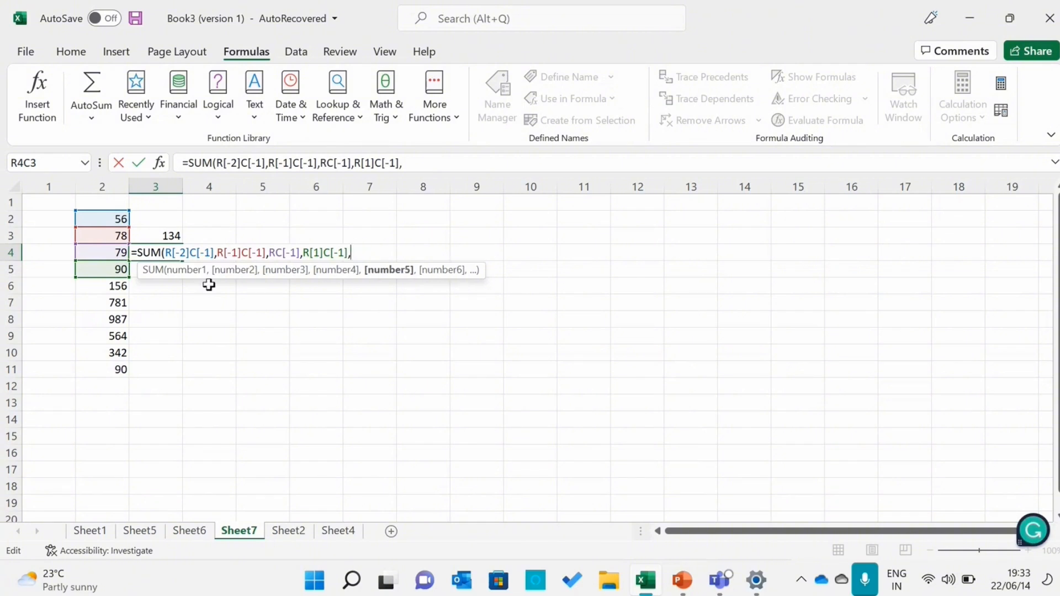
left_click(109, 288)
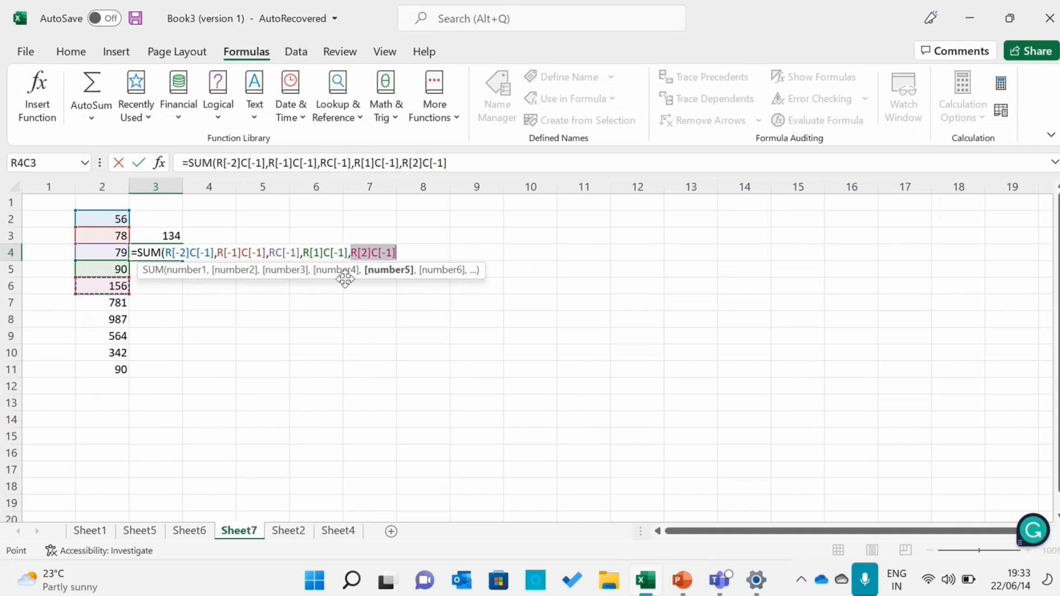
left_click(411, 249)
type("<")
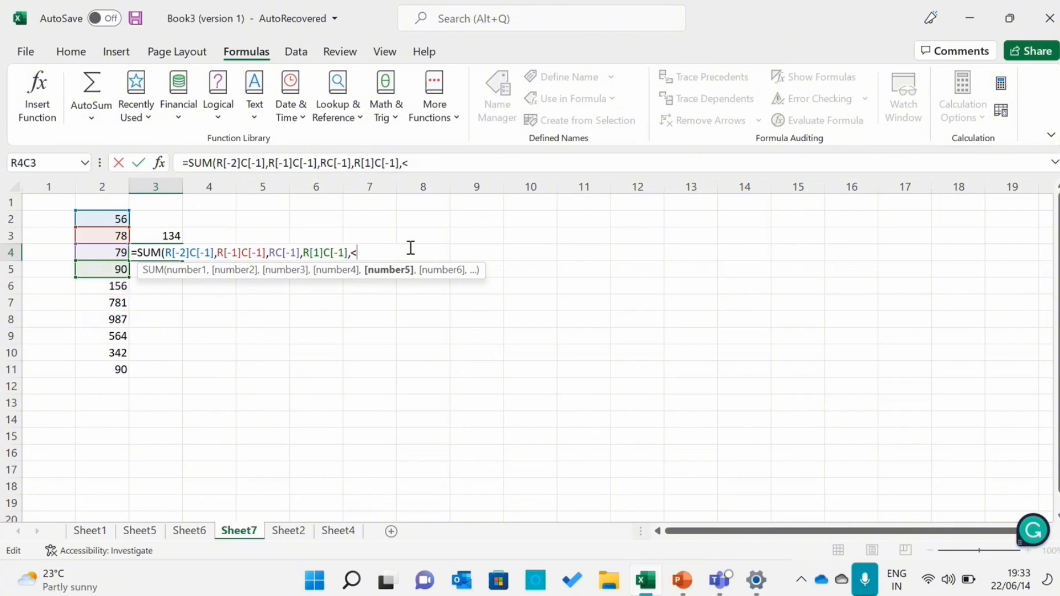
key("BackSpace")
key("ctrl+z")
left_click(410, 248)
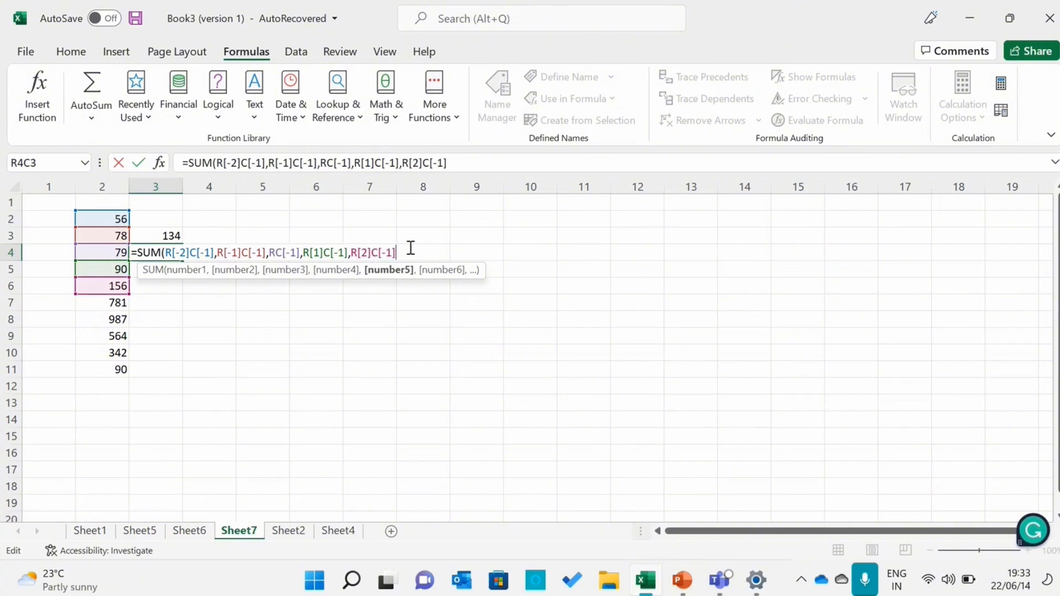
type(",")
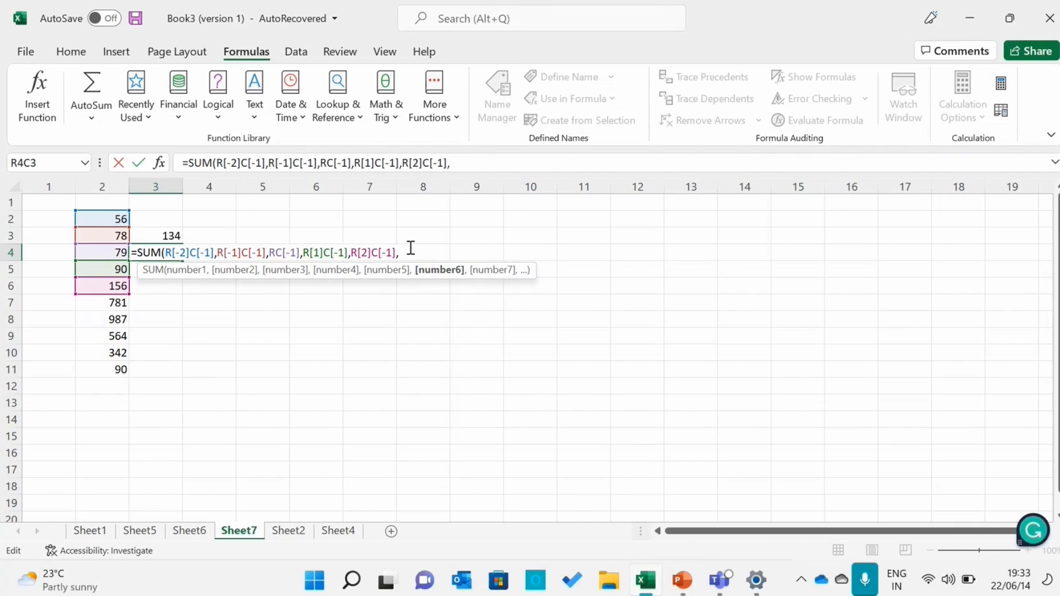
Add cells R7C2 and R8C2 as the sixth and seventh arguments of the SUM formula in R4C3, each followed by a comma.
left_click(100, 303)
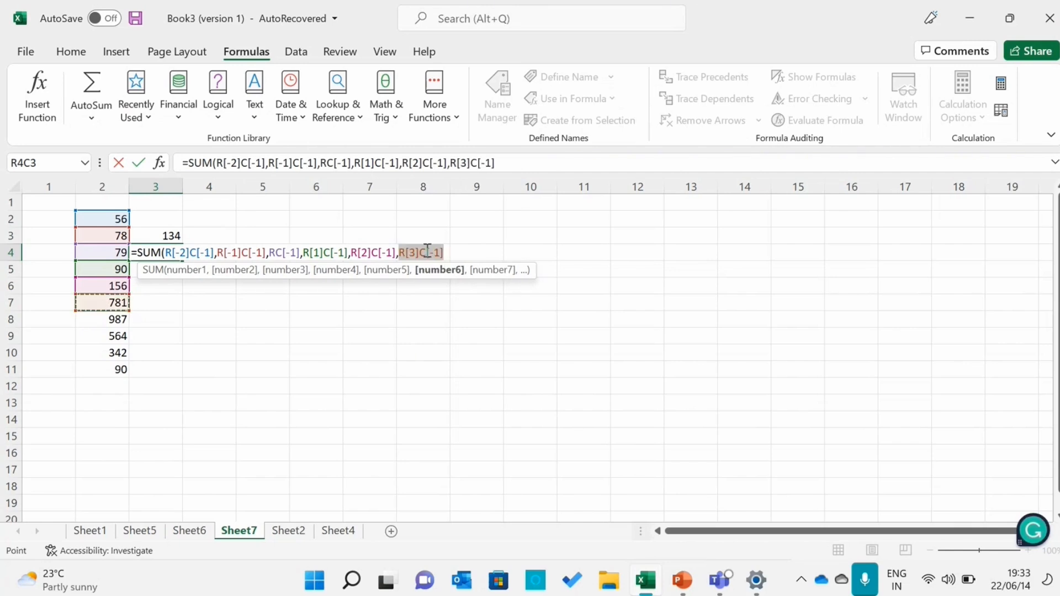
left_click(445, 253)
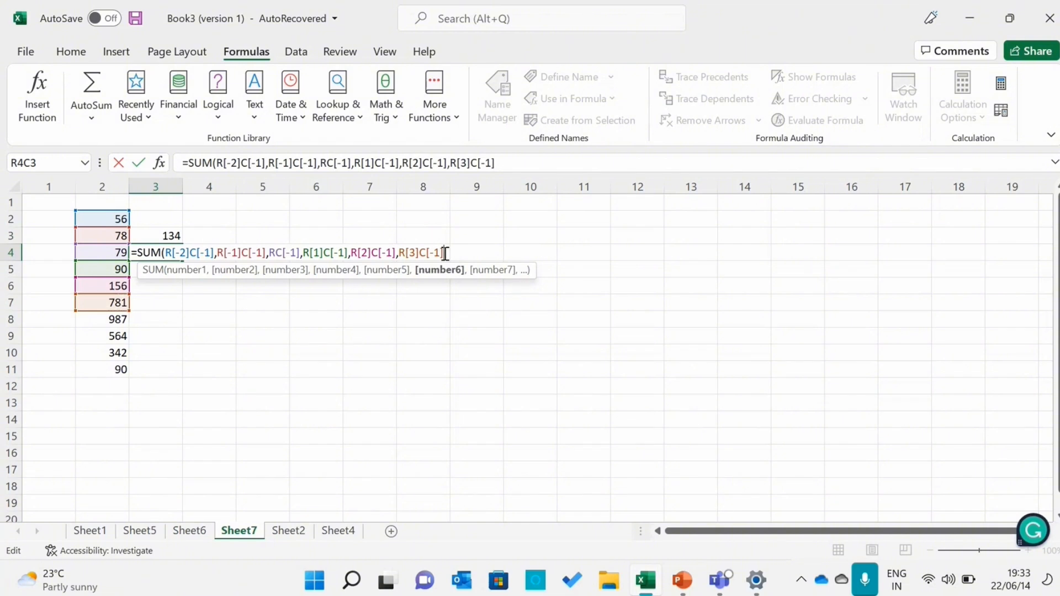
type(",")
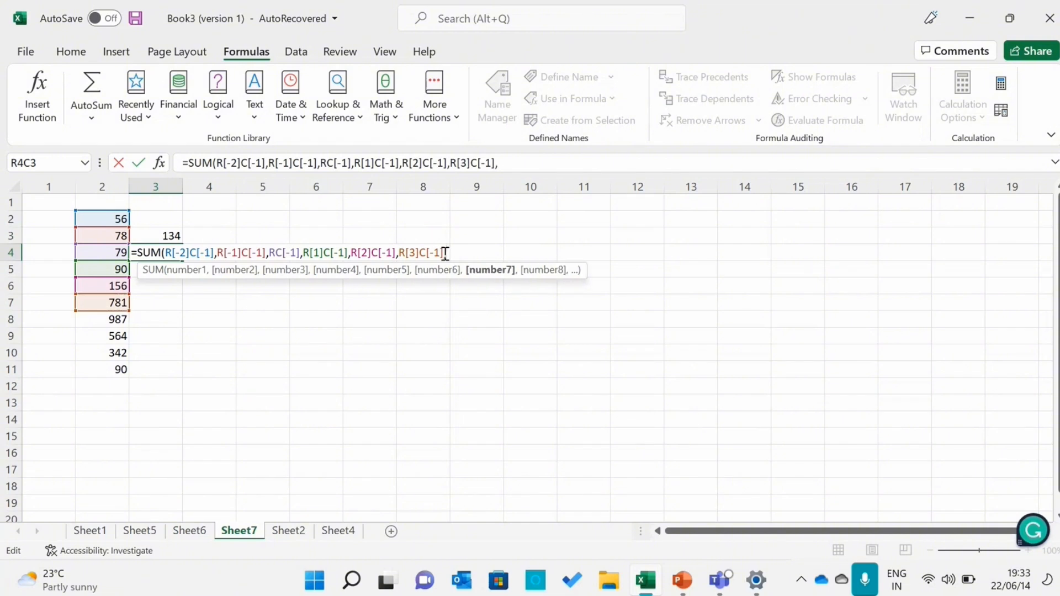
left_click(117, 320)
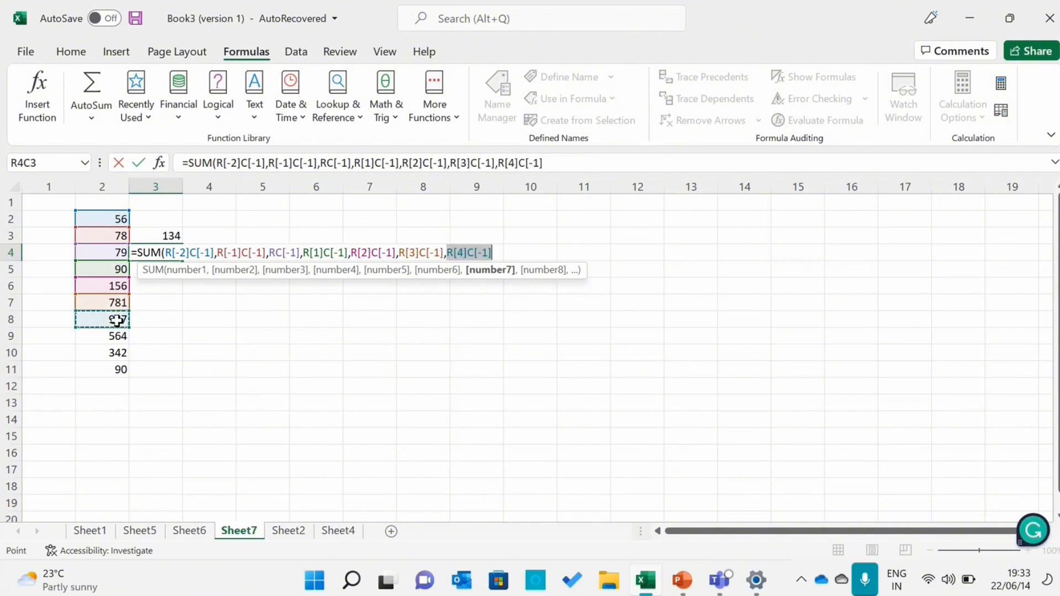
left_click(495, 252)
type(",")
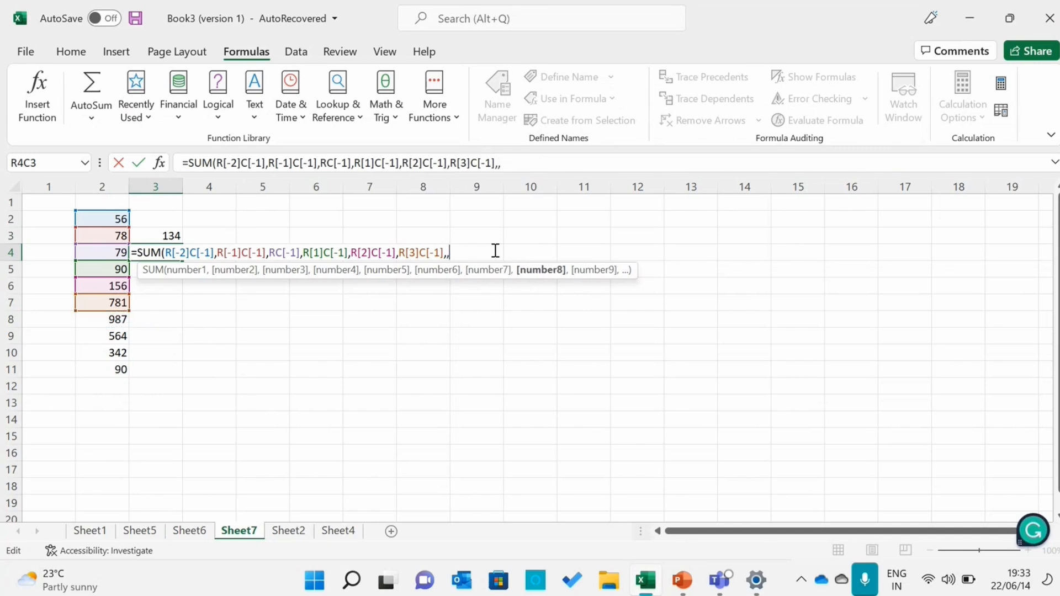
key("BackSpace")
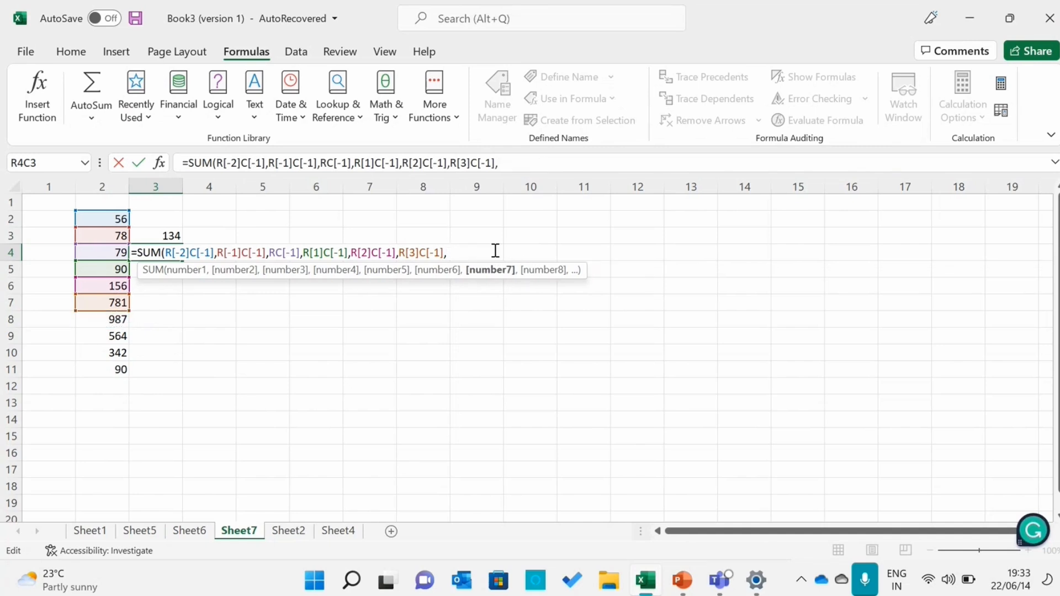
key("ctrl+z")
left_click(495, 251)
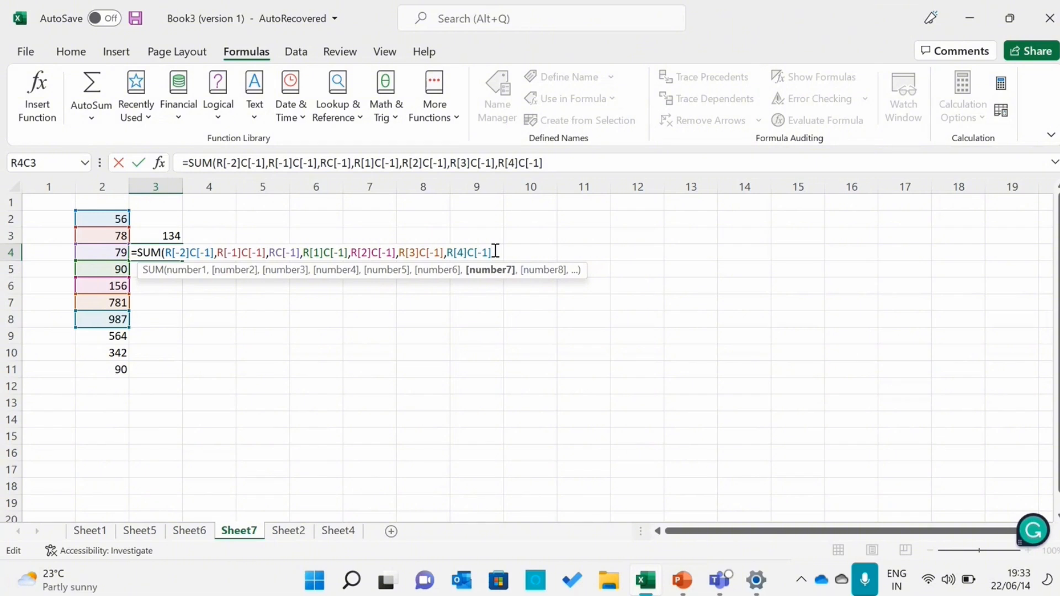
type(",")
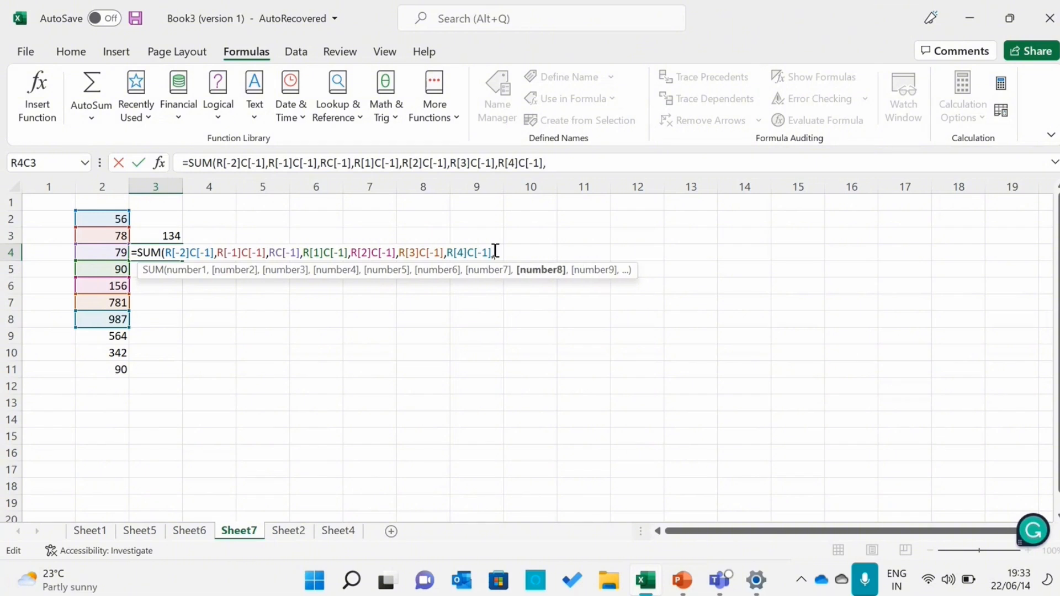
Add cells R9C2 and R10C2 as the eighth and ninth arguments of the SUM formula, each followed by a comma.
left_click(89, 337)
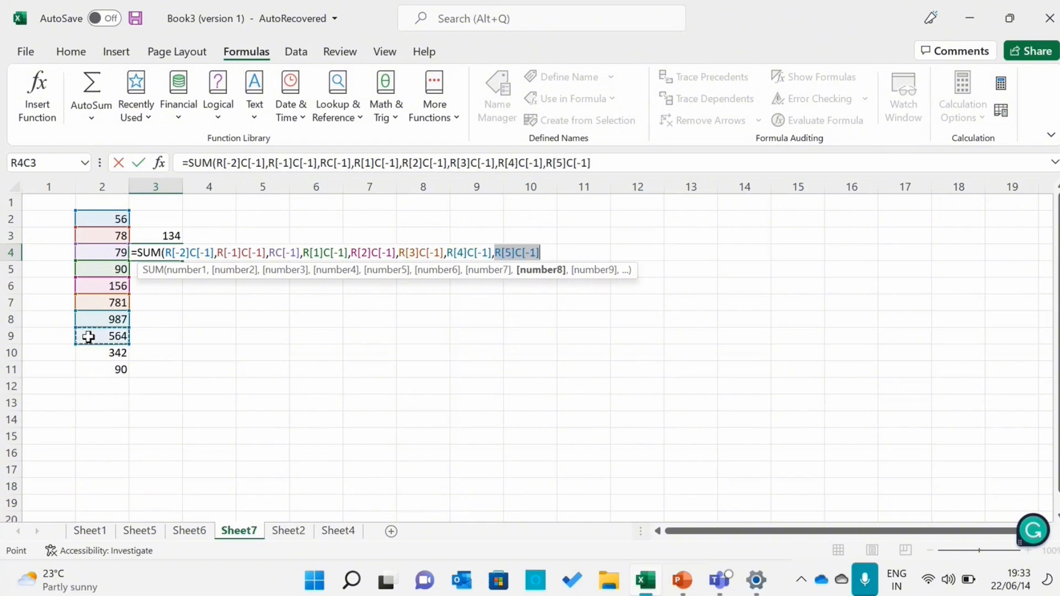
left_click(545, 253)
type(",")
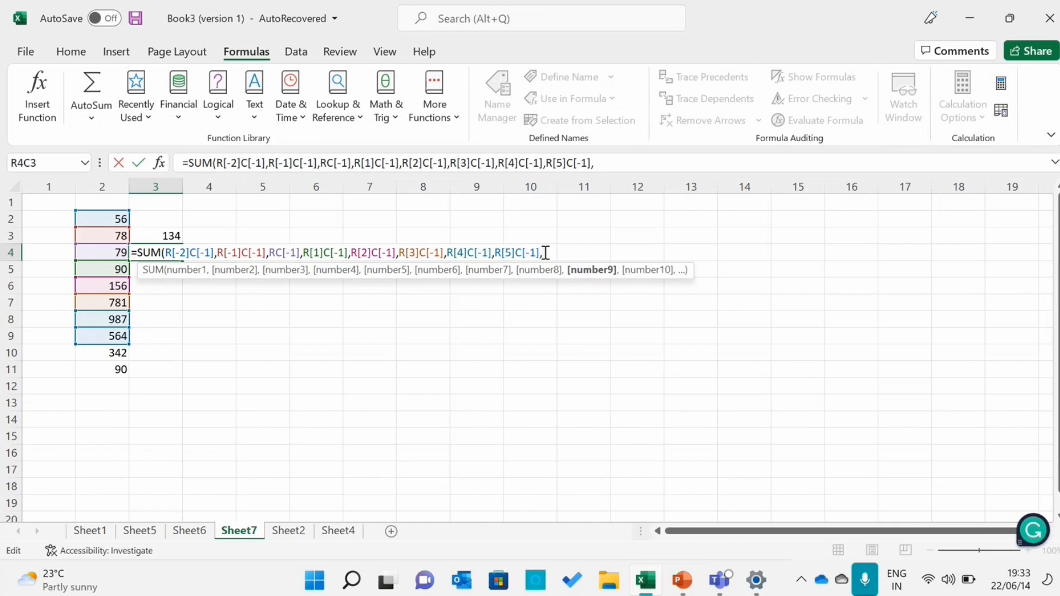
left_click(100, 358)
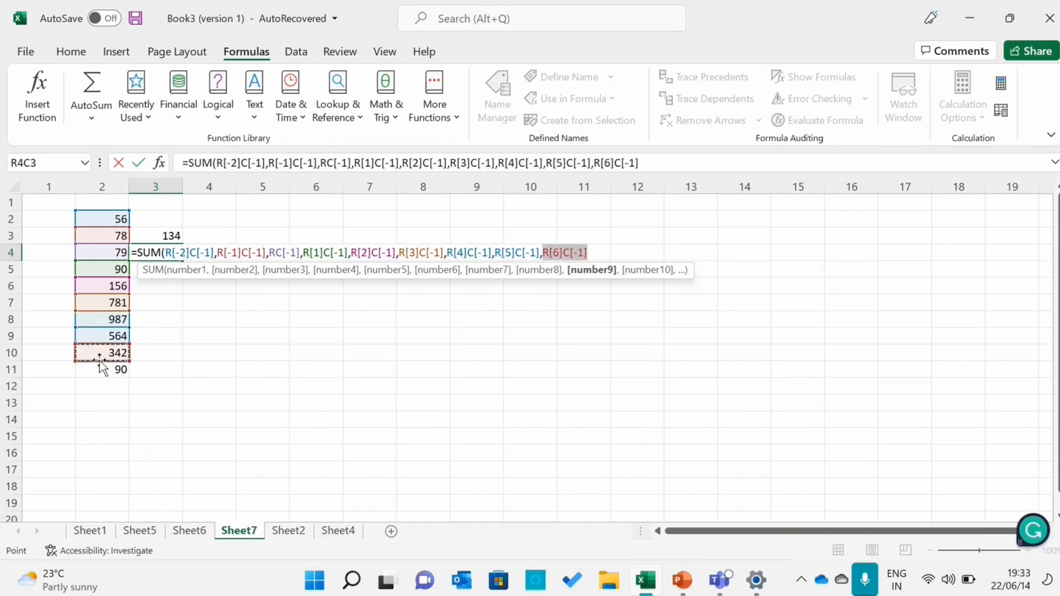
left_click(597, 251)
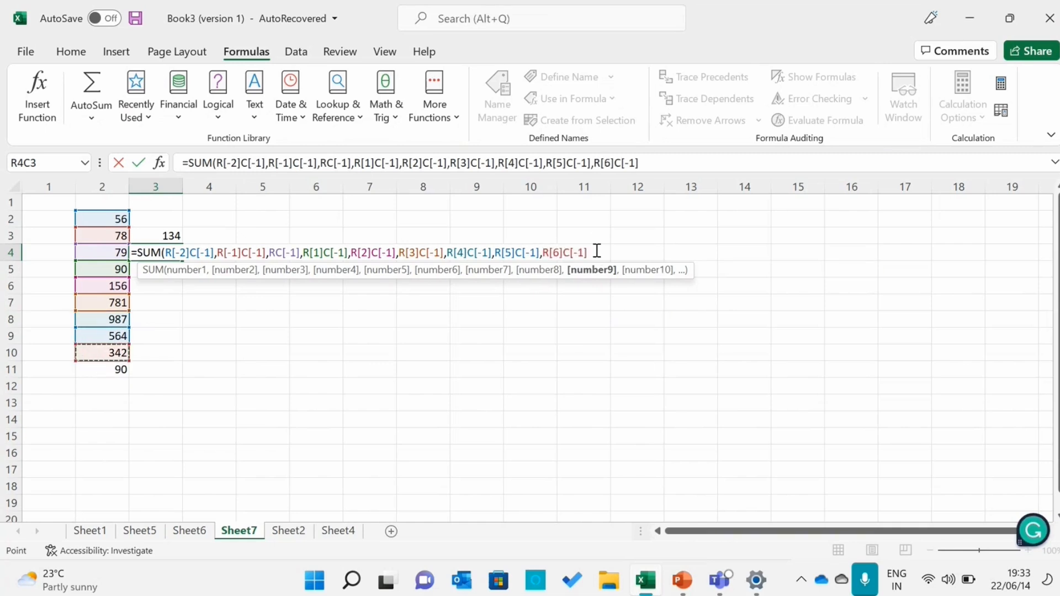
type(",")
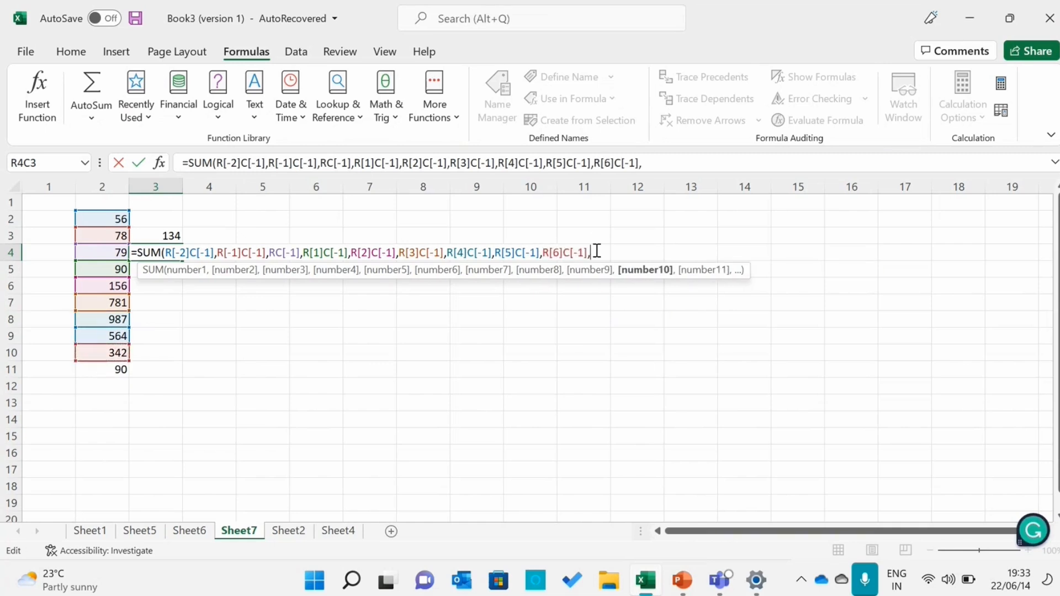
Add cell R11C2 as the tenth argument, close the parenthesis and enter the SUM formula in R4C3.
left_click(100, 370)
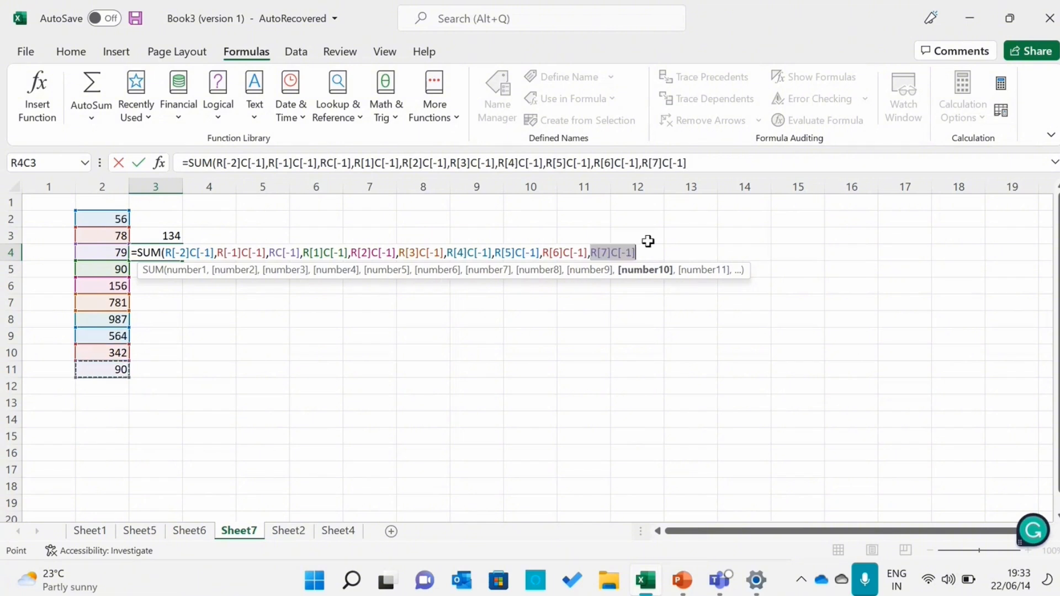
left_click(650, 257)
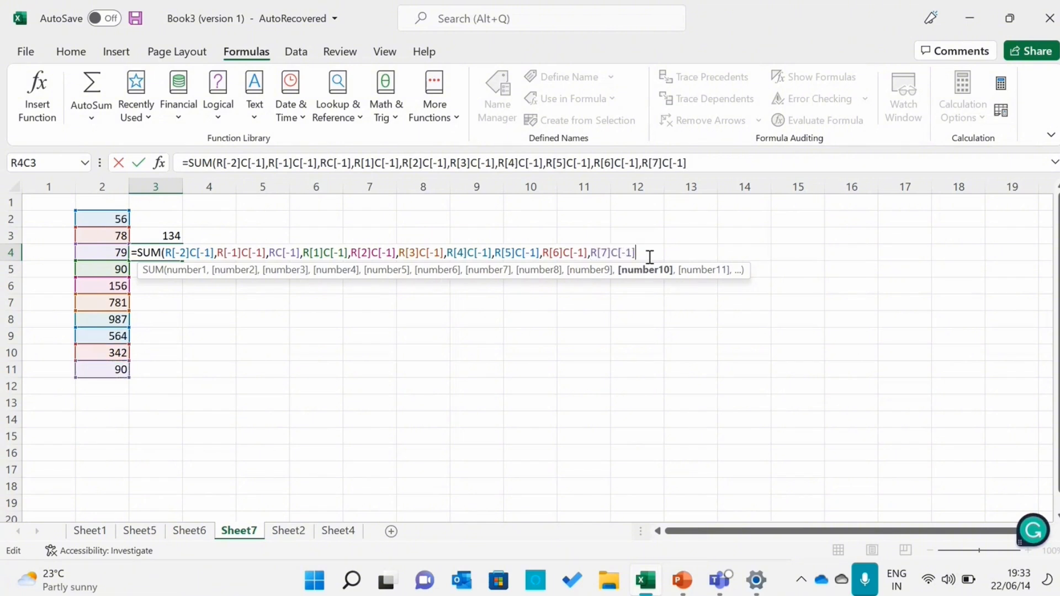
type(")")
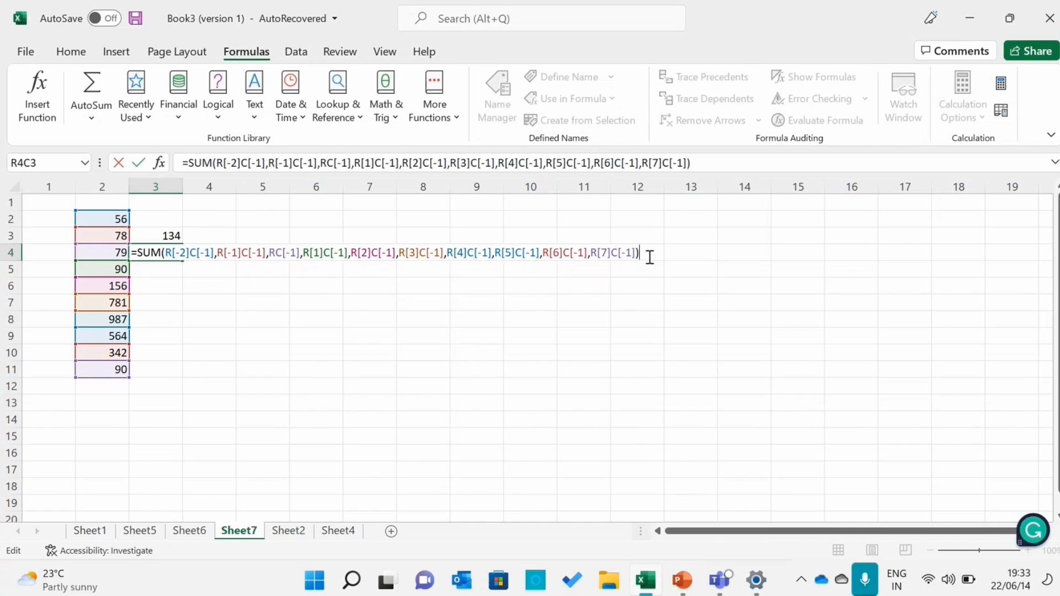
key("Return")
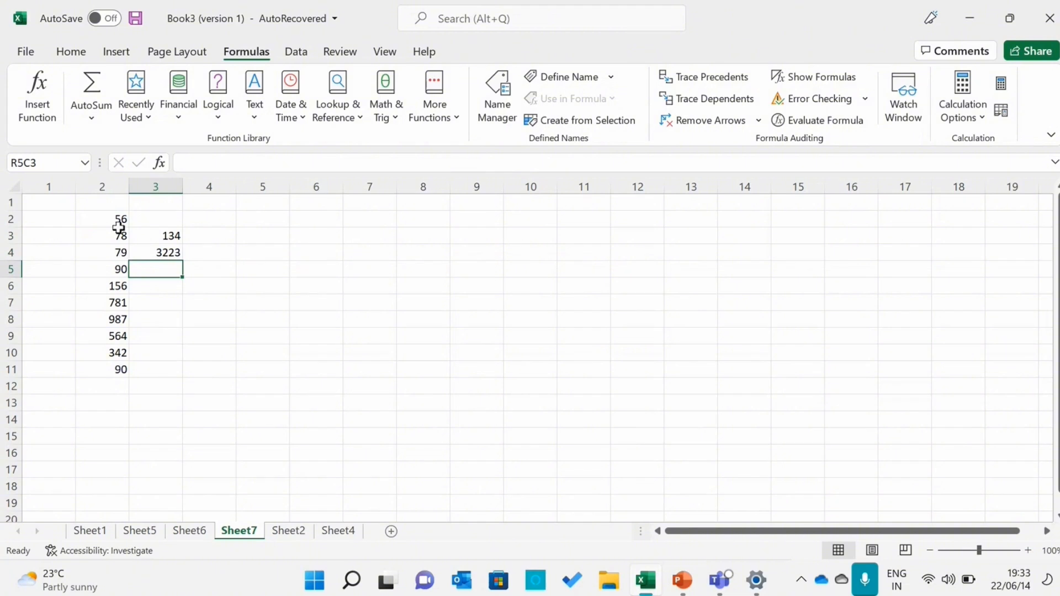
Select cells R2C2 through R11C2 and check their sum against the result in R4C3.
left_click_drag(118, 216, 120, 365)
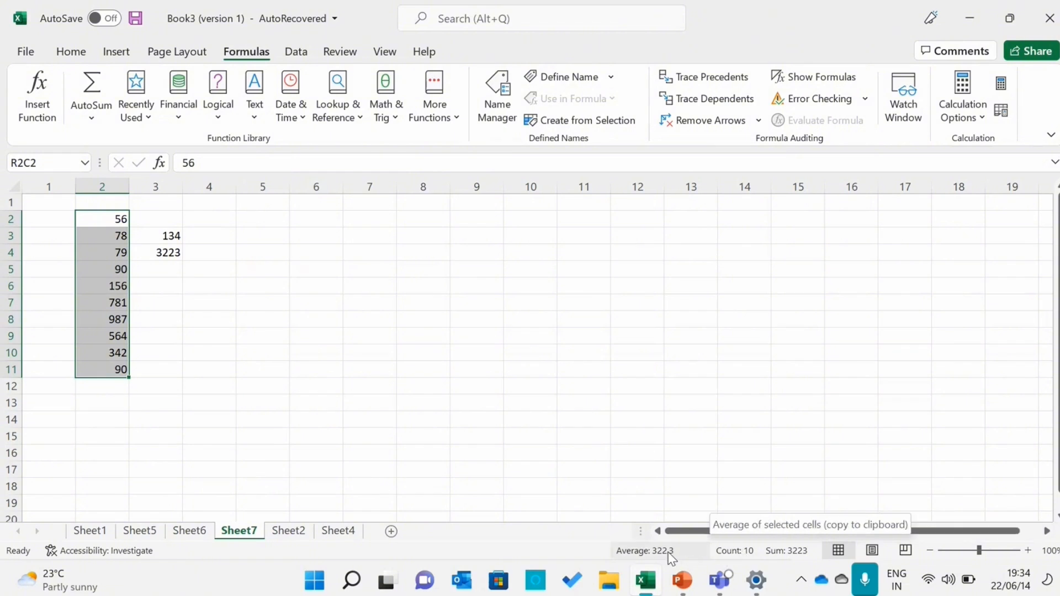
left_click(788, 553)
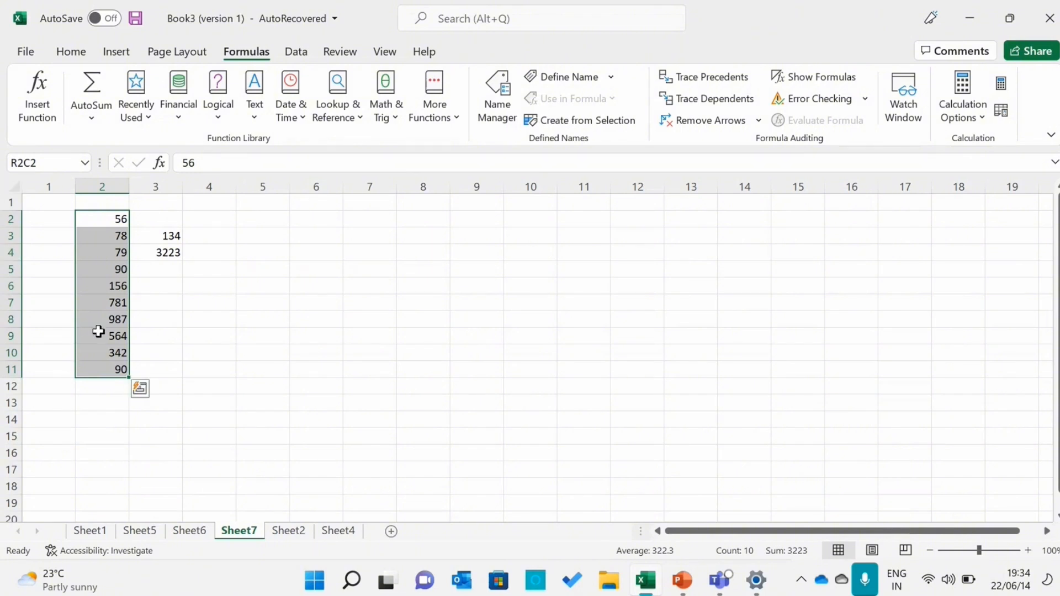
Start a SUM formula in R12C2, directly below the column of numbers.
left_click(110, 383)
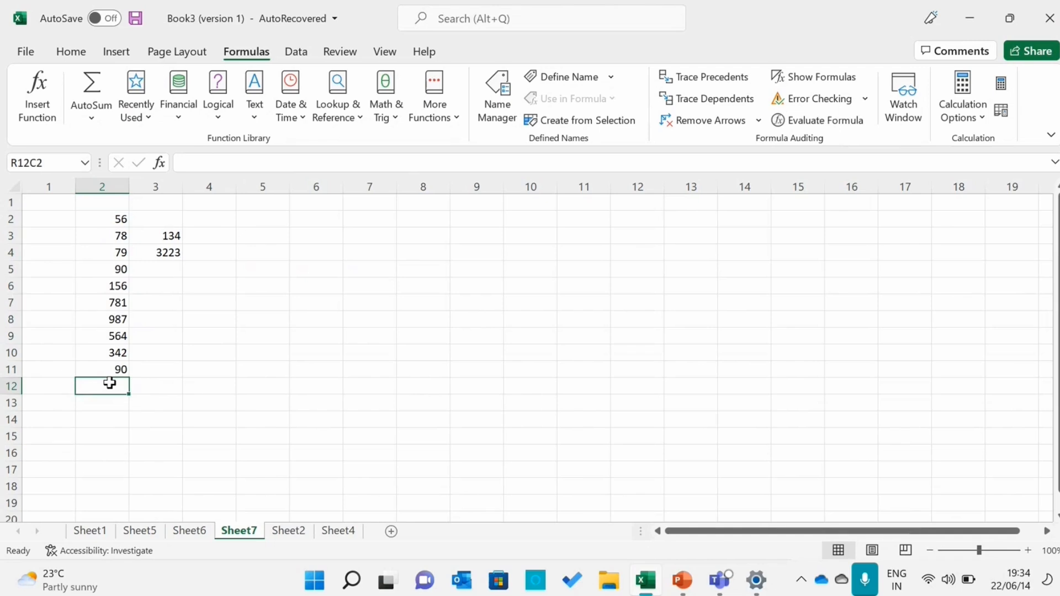
type("=")
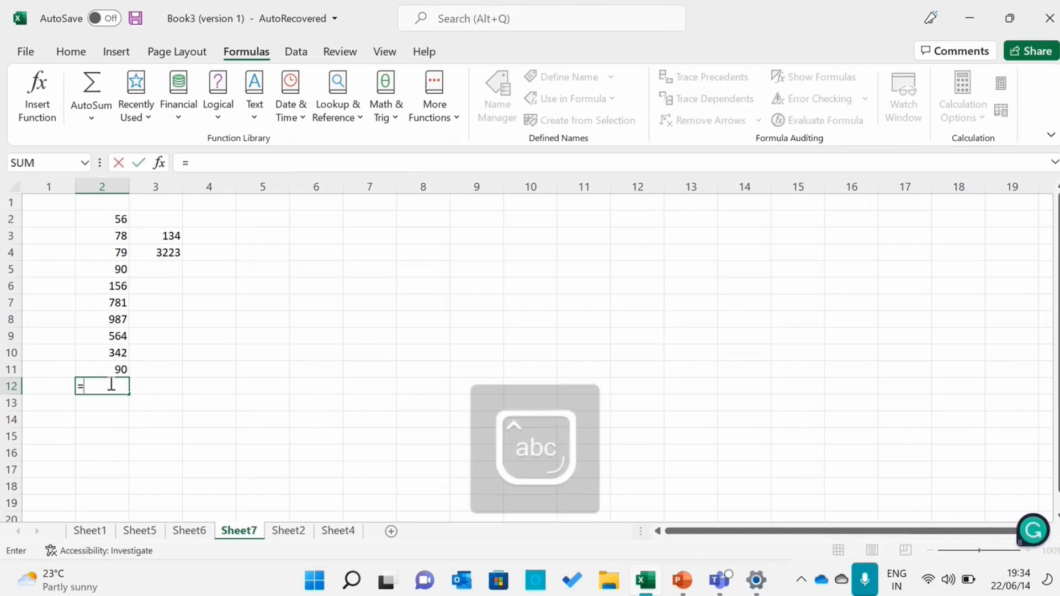
type("SY")
key("BackSpace")
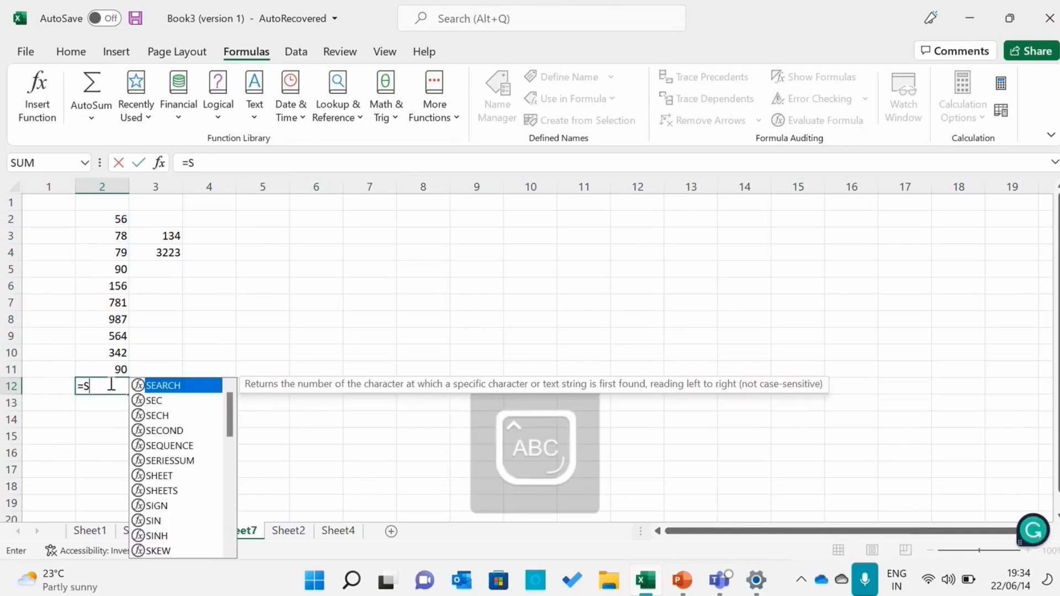
type("UM")
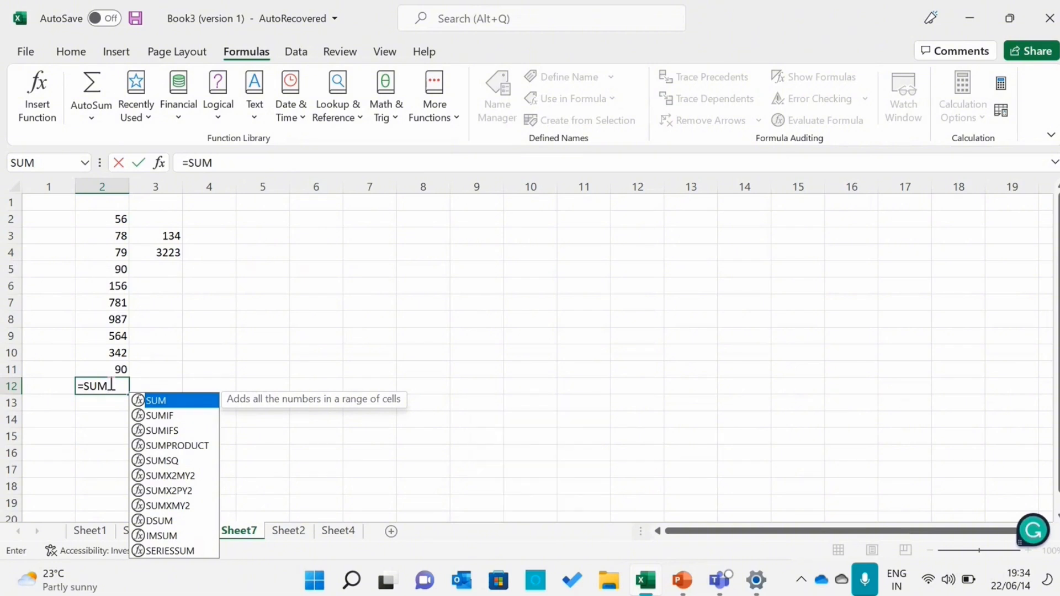
type("(")
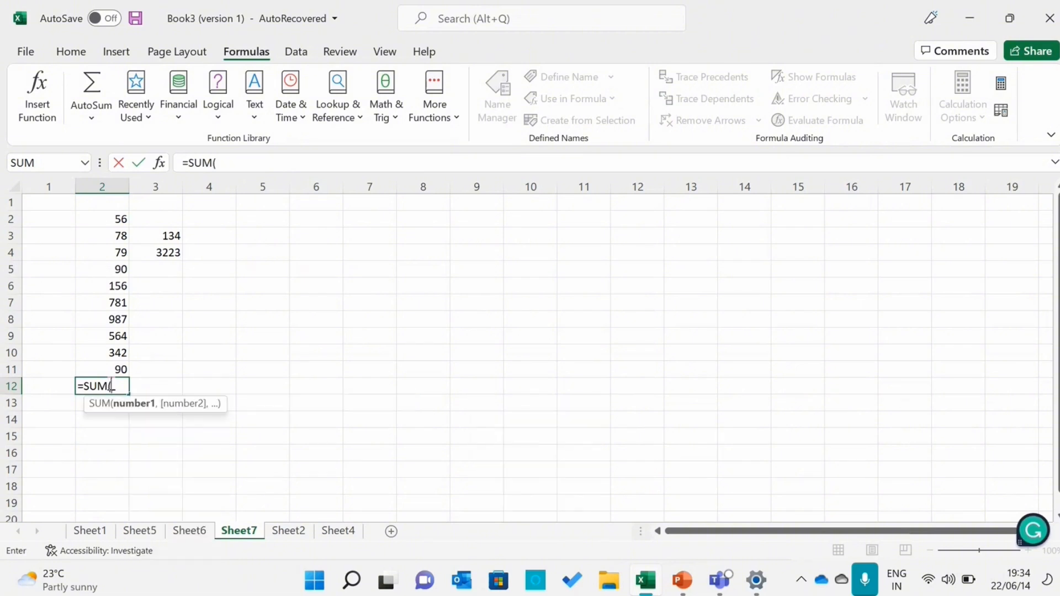
Give the SUM formula the range from R2C2 to R11C2 and enter it as =SUM(R[-10]C:R[-1]C).
left_click(116, 220)
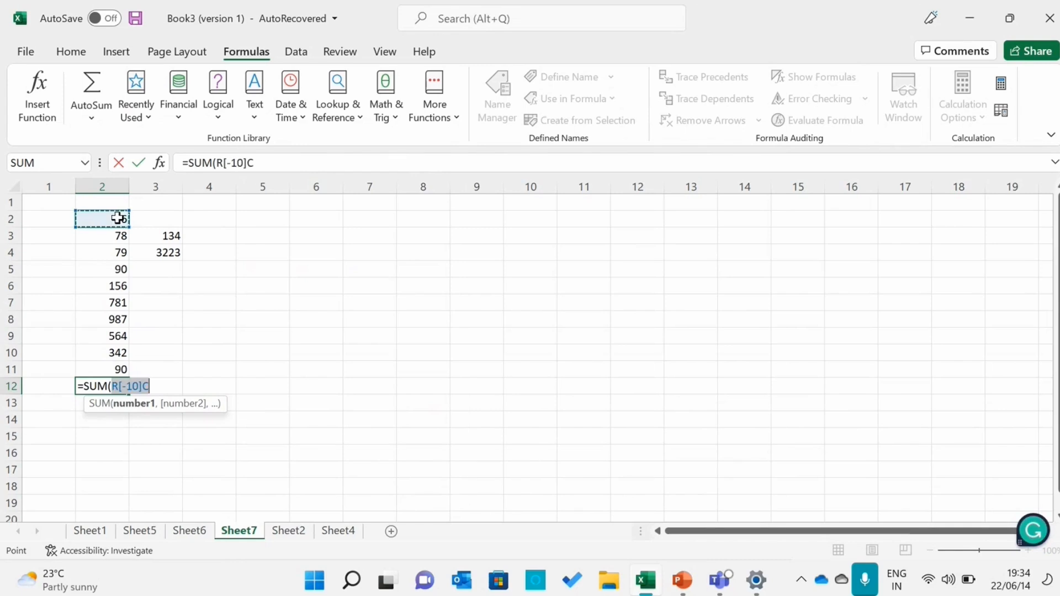
left_click(153, 386)
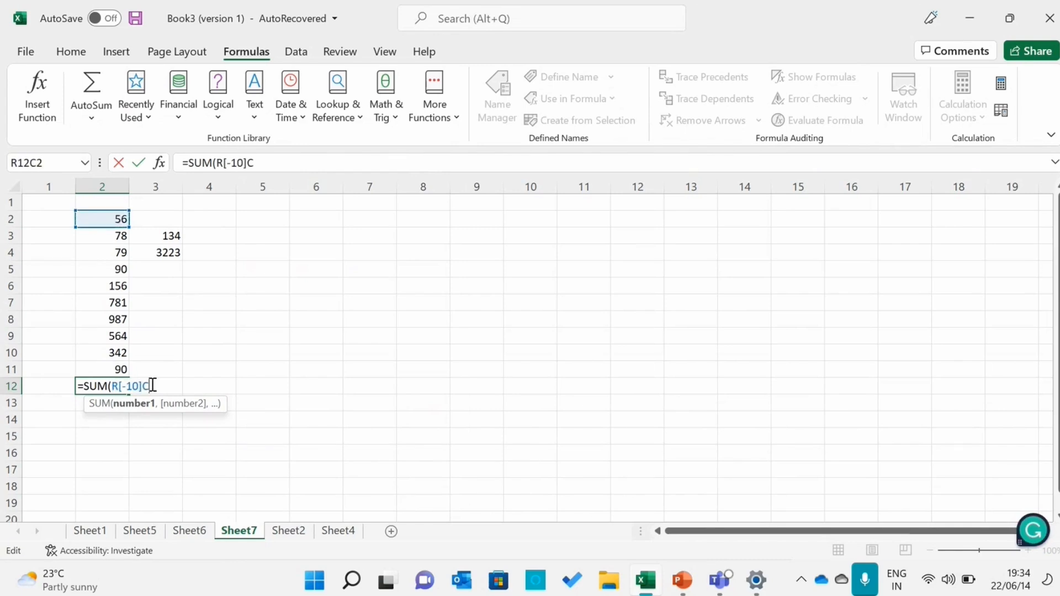
type(":")
left_click(123, 368)
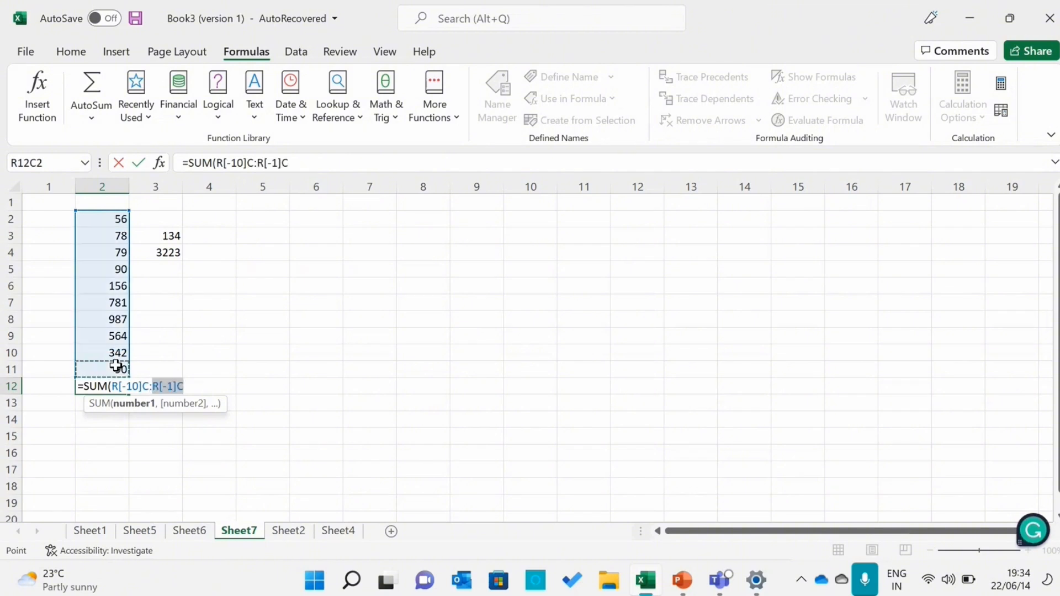
left_click(190, 381)
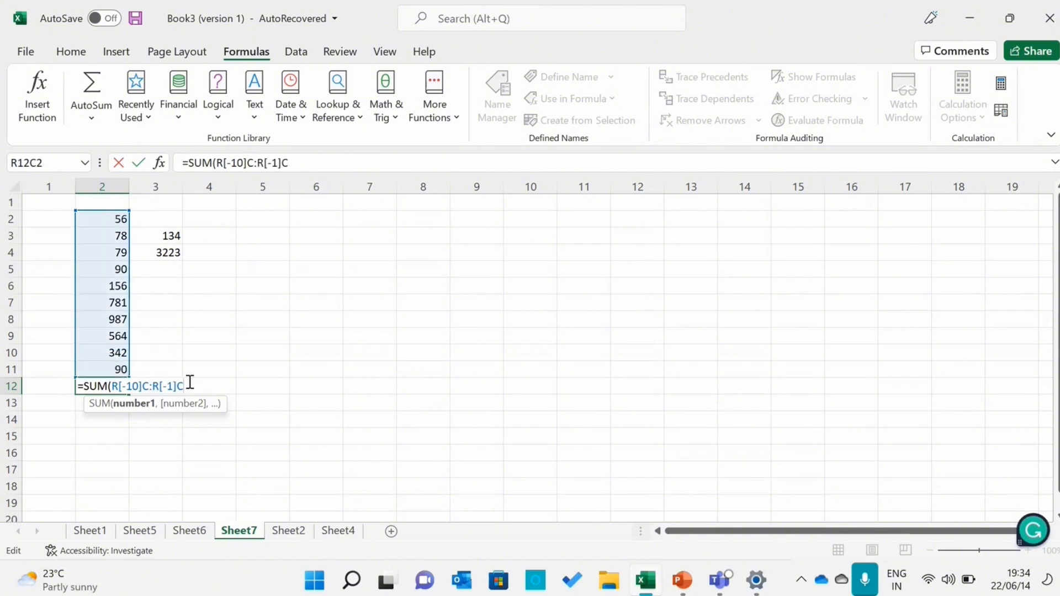
type(")")
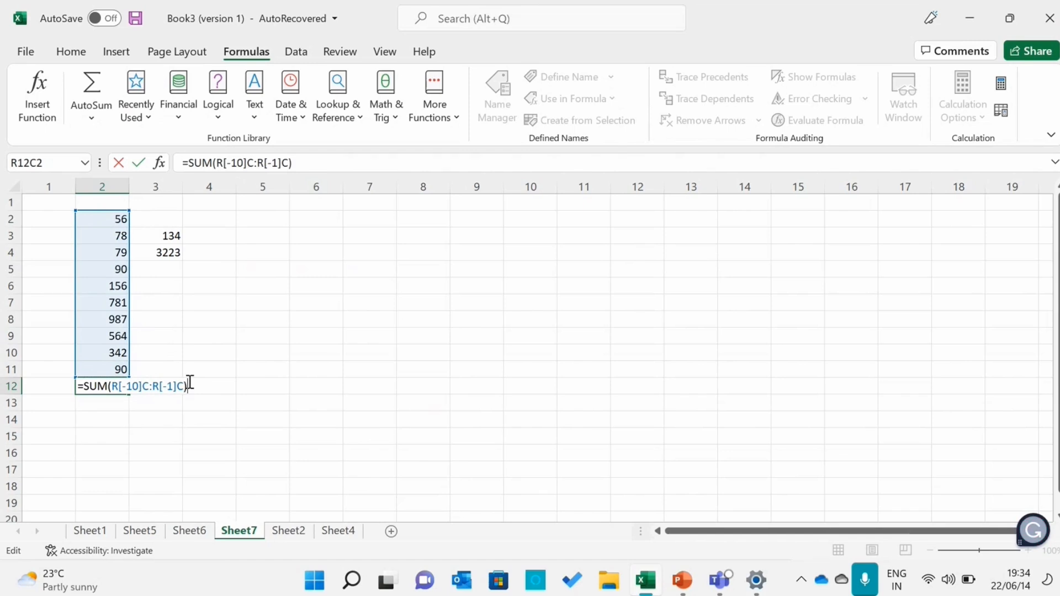
key("Return")
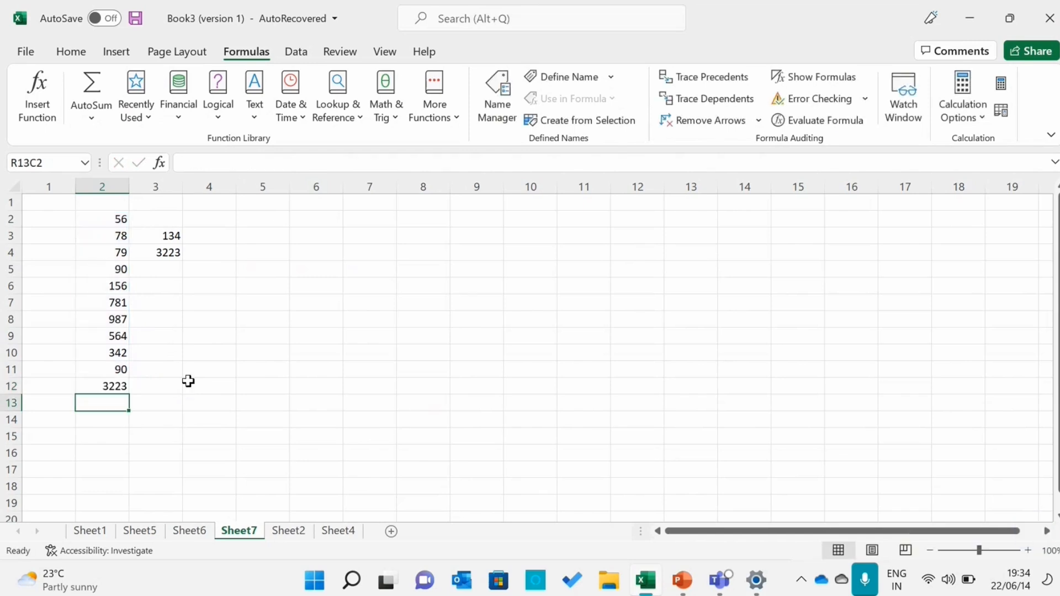
Compare the range-based SUM formula in R12C2 and its source cells with the comma-separated formula in R4C3.
left_click(105, 384)
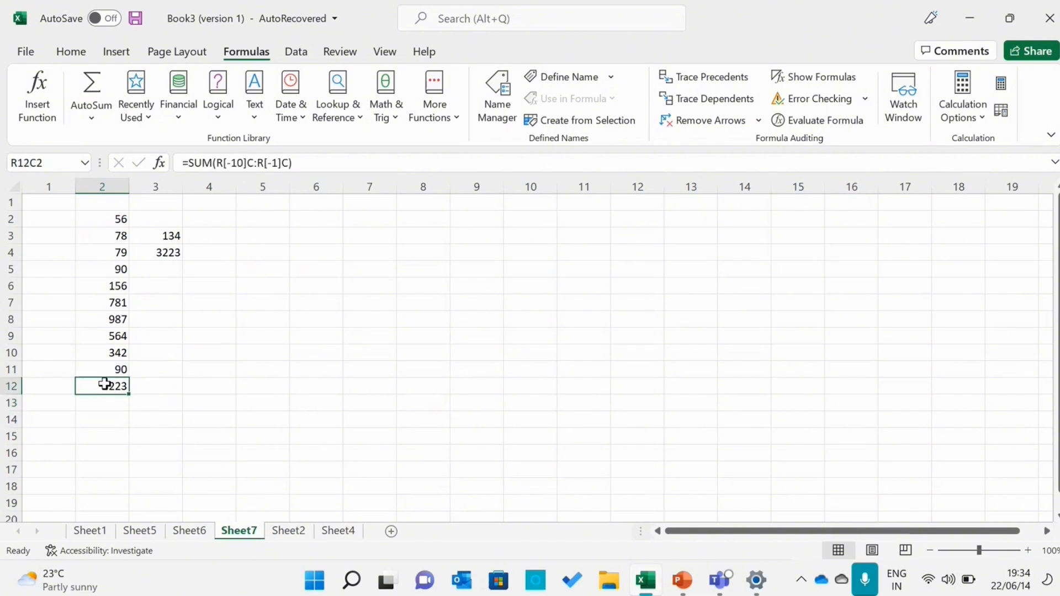
double_click(105, 384)
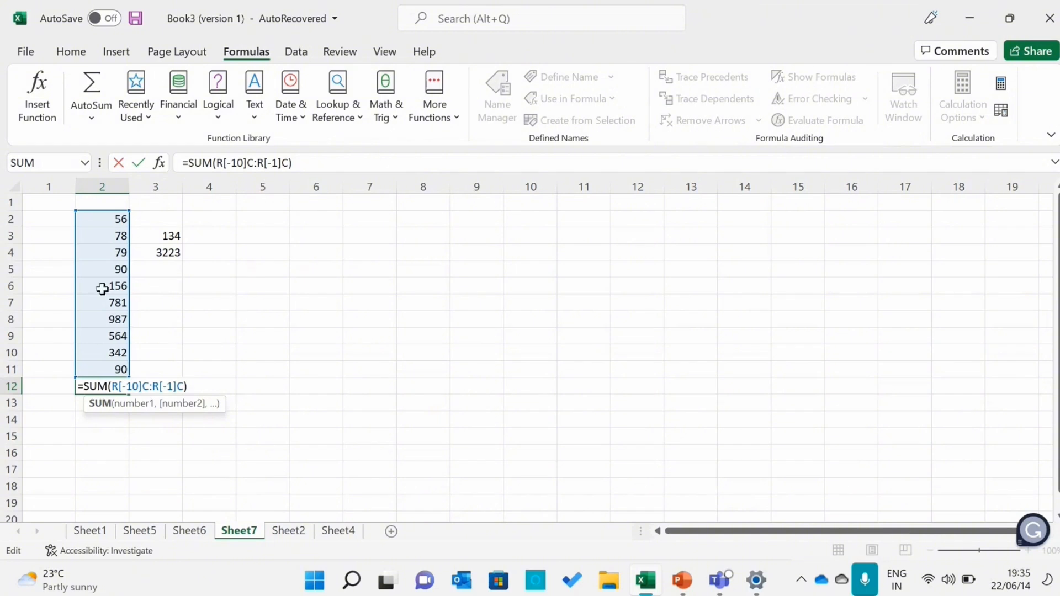
left_click(160, 254)
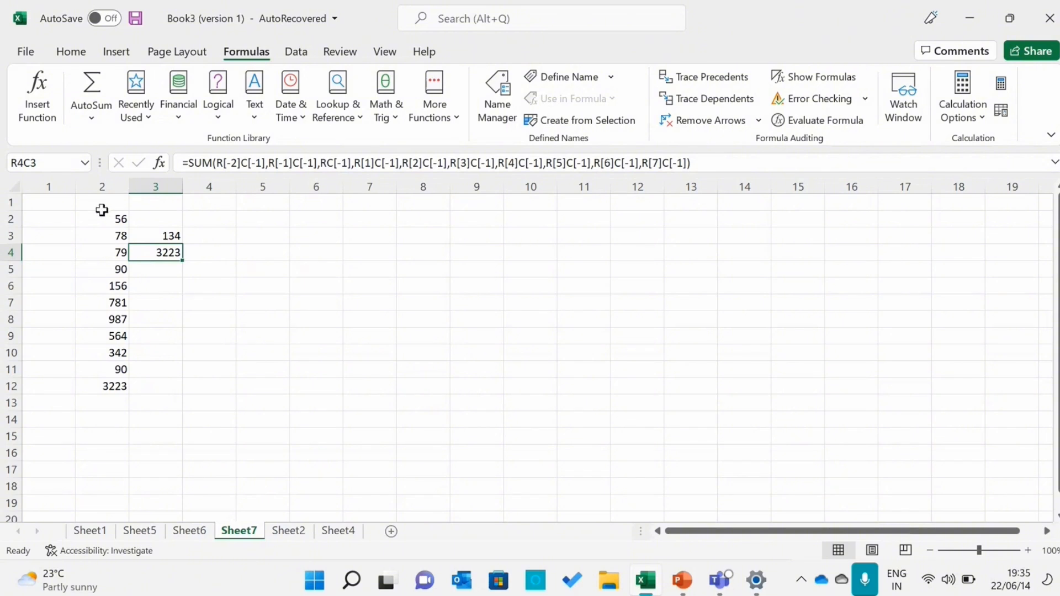
left_click(109, 385)
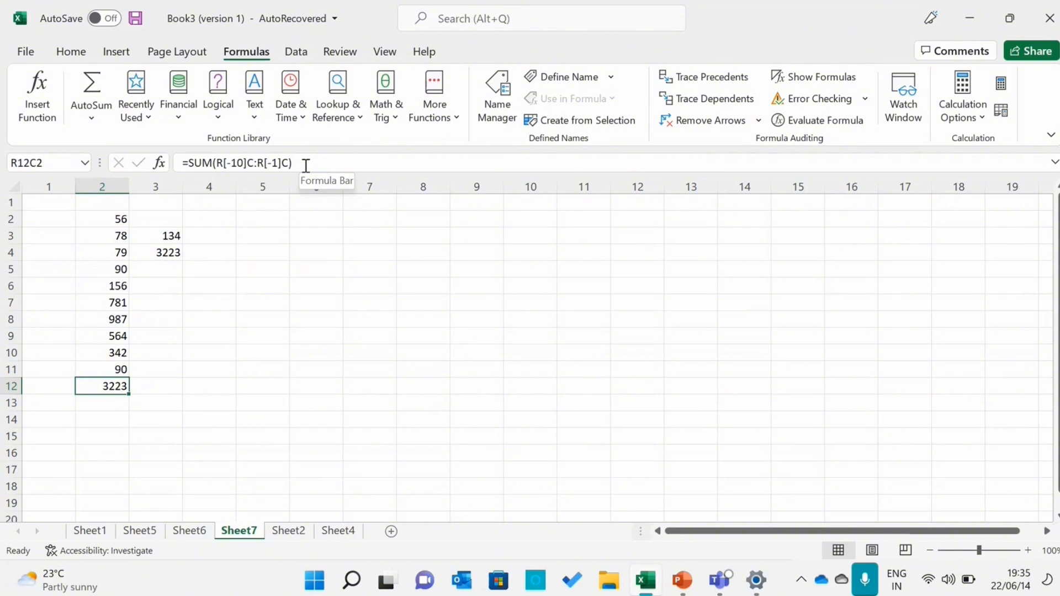
left_click_drag(104, 220, 114, 368)
left_click(114, 368)
left_click(198, 370)
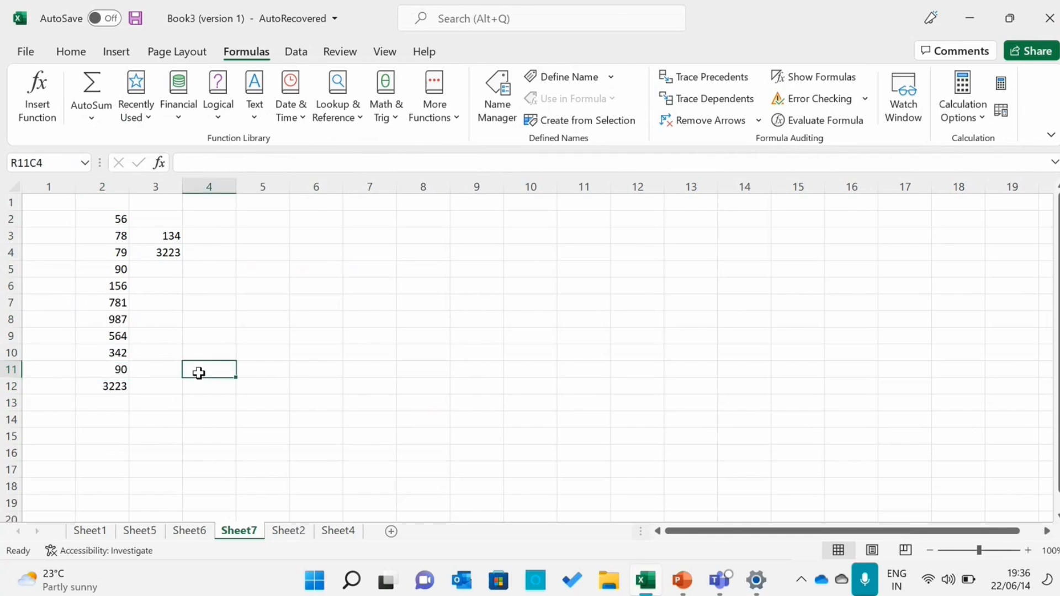
Check the average, count and sum of cells R2C2 through R11C2, then return to the Sum Formula slide in PowerPoint.
left_click(116, 217)
left_click_drag(116, 216, 115, 369)
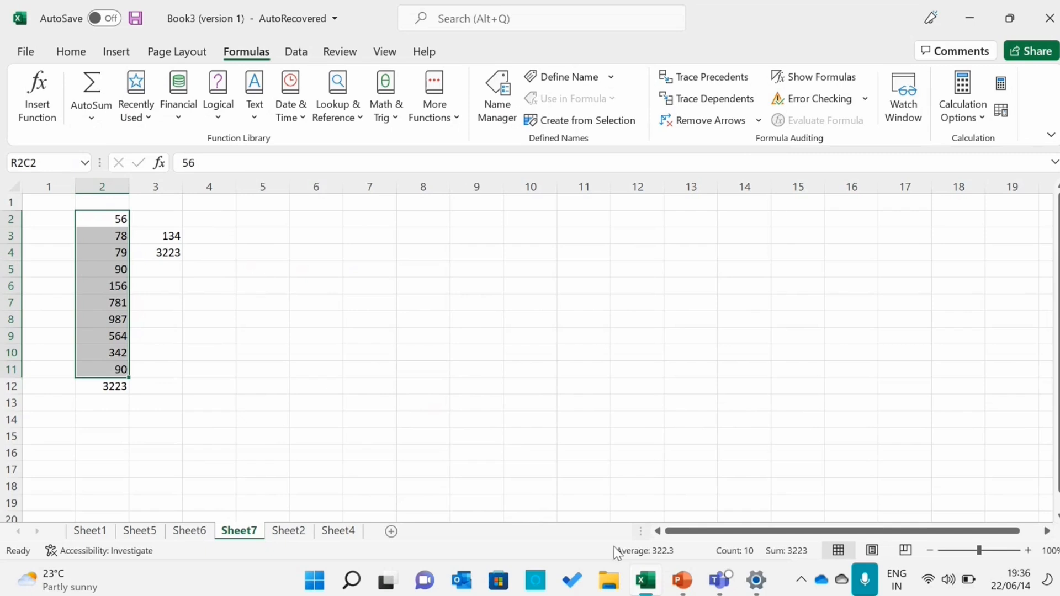
left_click(695, 584)
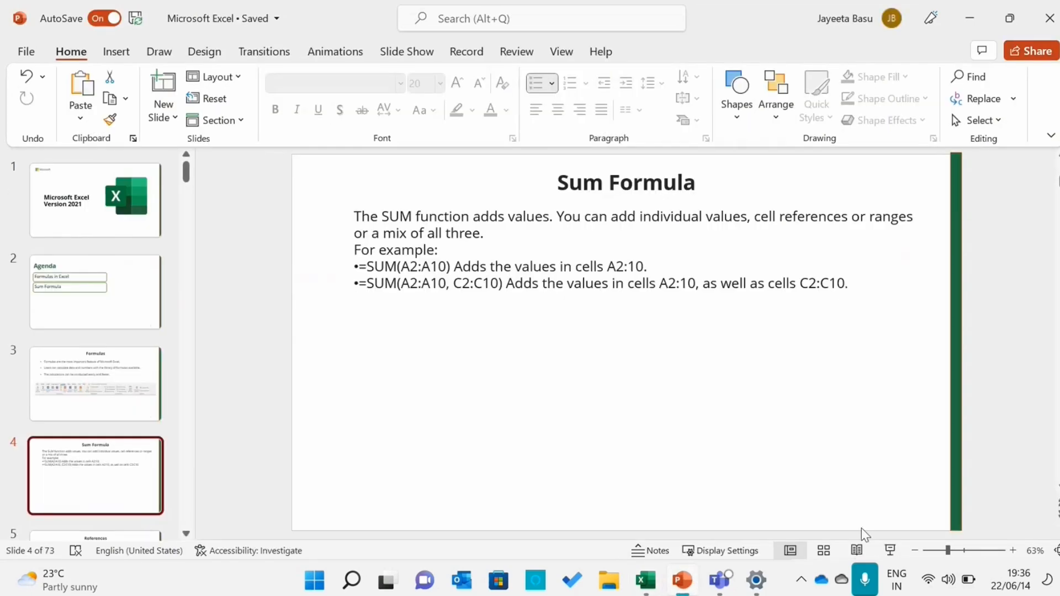